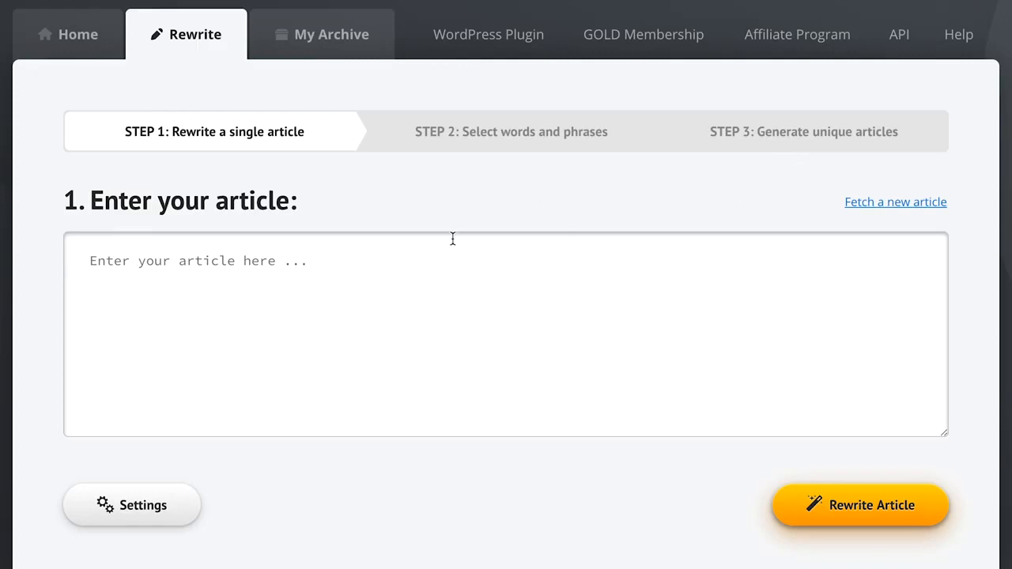
Fetch a ready-made article by searching for "guitar lessons" and insert "Learning the Basics of the Guitar"
{"action": "left_click", "coordinate": [110, 268]}
{"action": "left_click", "coordinate": [861, 203]}
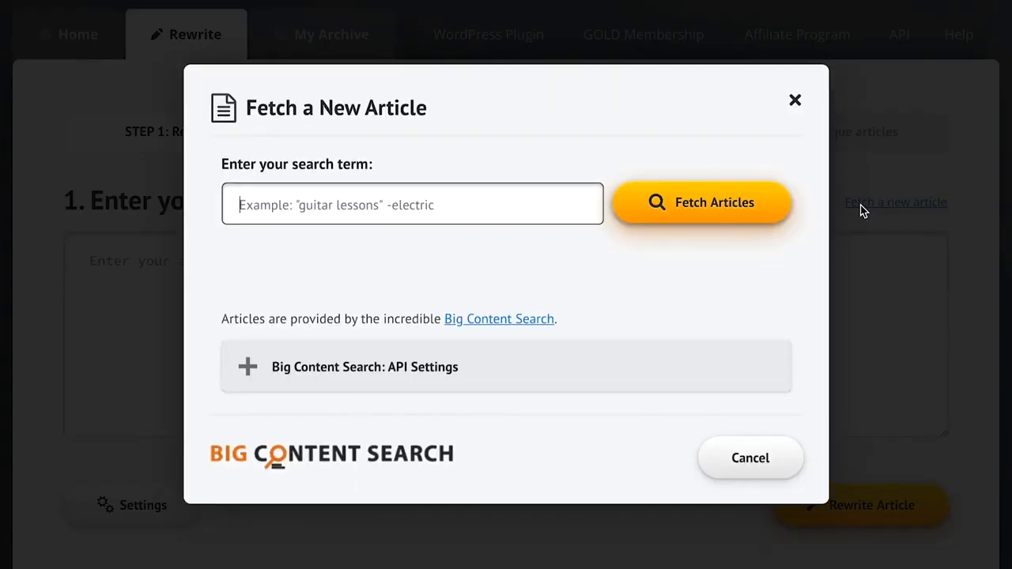
{"action": "type", "text": "guitar lessons"}
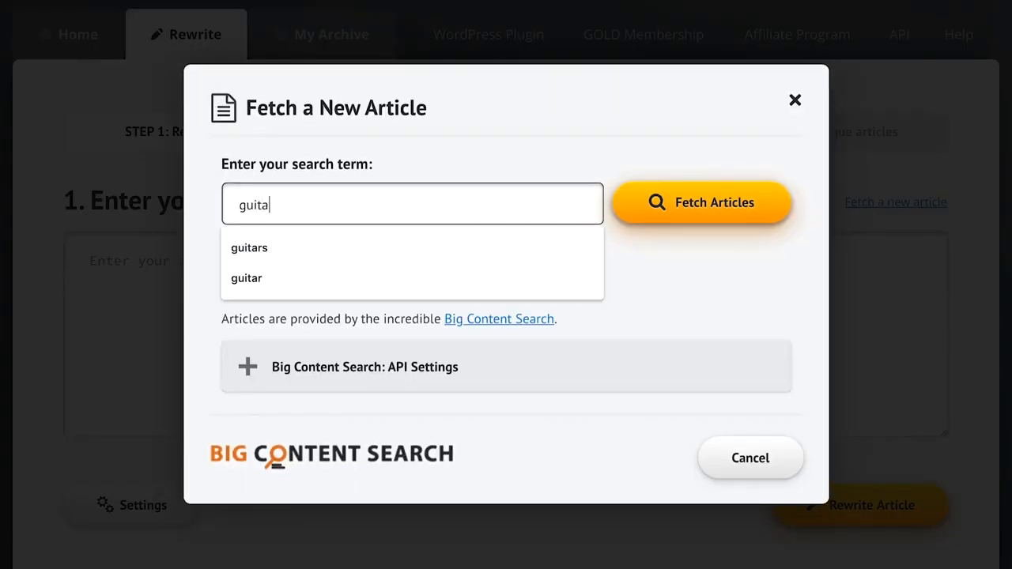
{"action": "left_click", "coordinate": [745, 206]}
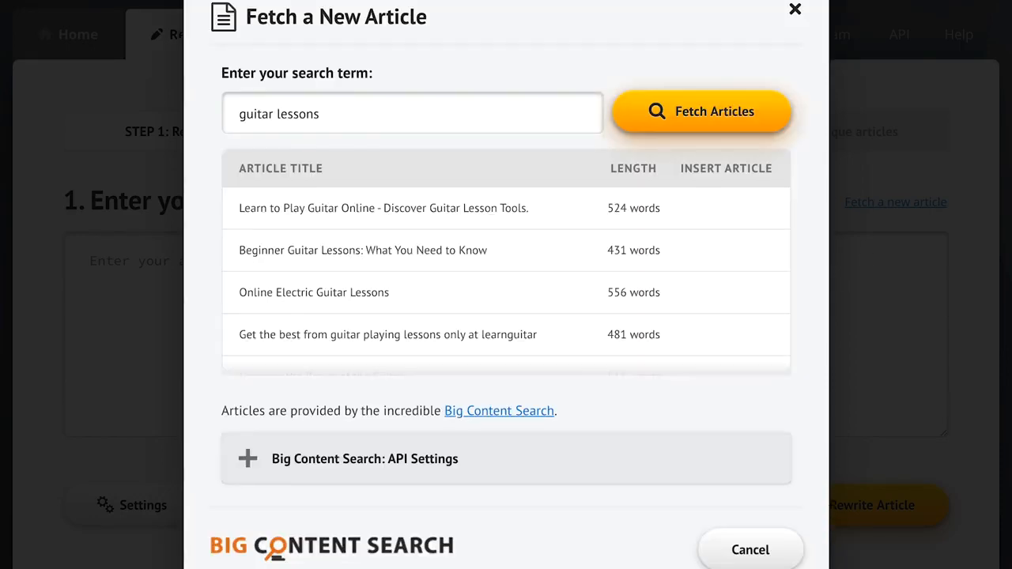
{"action": "scroll", "coordinate": [644, 268], "scroll_direction": "down", "scroll_amount": 3}
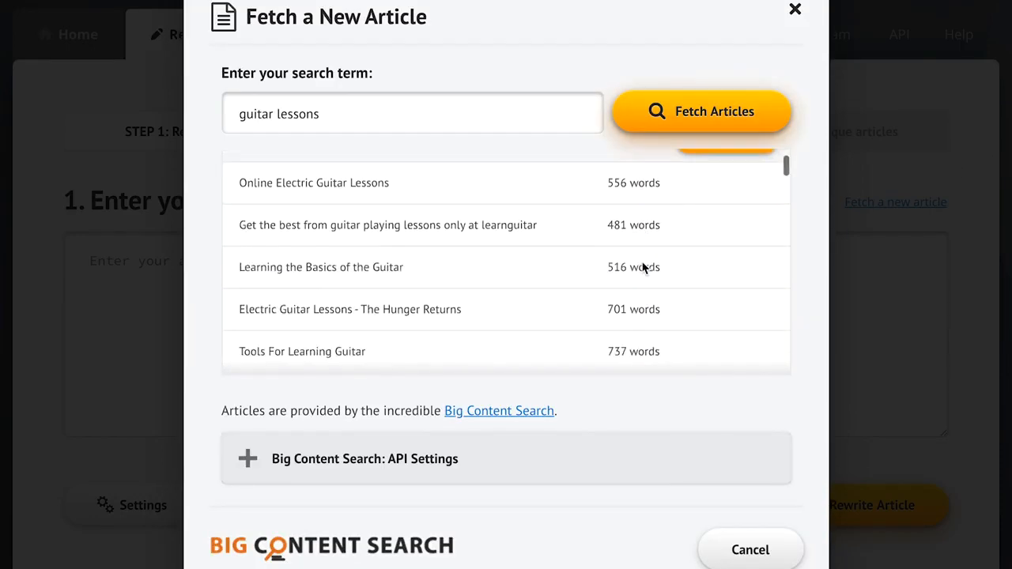
{"action": "left_click", "coordinate": [733, 268]}
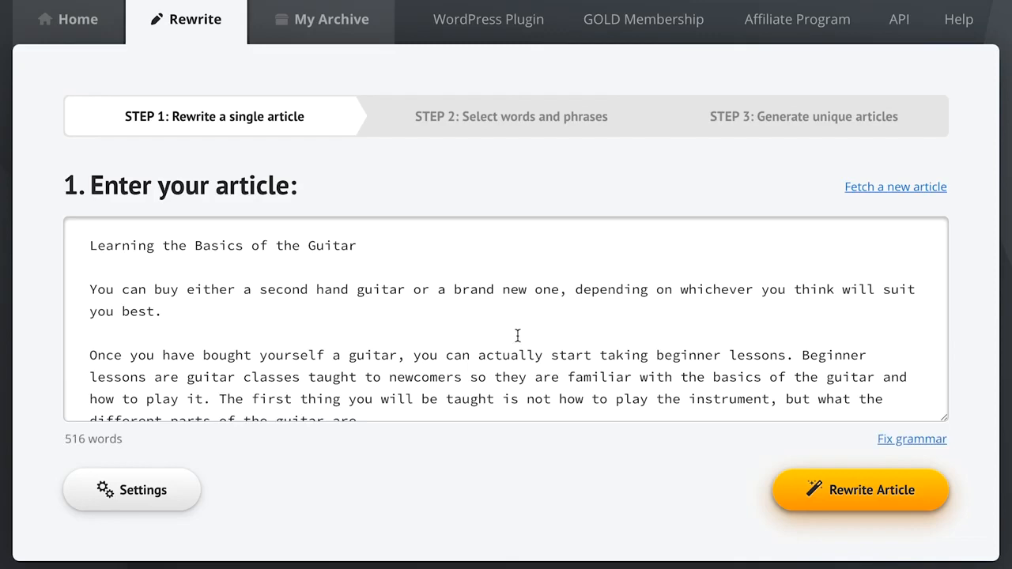
Add two sentences above the article's title, one about John's kids booking his vacation and one about a movie with wine, beer, or whiskey
{"action": "left_click", "coordinate": [92, 245]}
{"action": "type", "text": "John can relax and read a book because his kids can book the vacation for him.  Once it's booked, he will enjoy an excellent movie and drink wine, beer, or whiskey."}
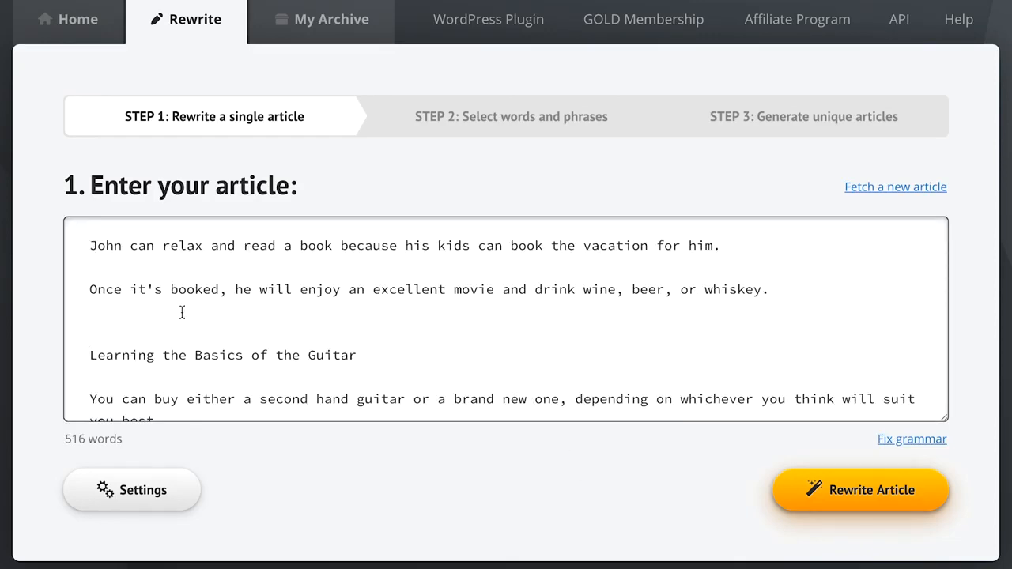
{"action": "left_click", "coordinate": [531, 462]}
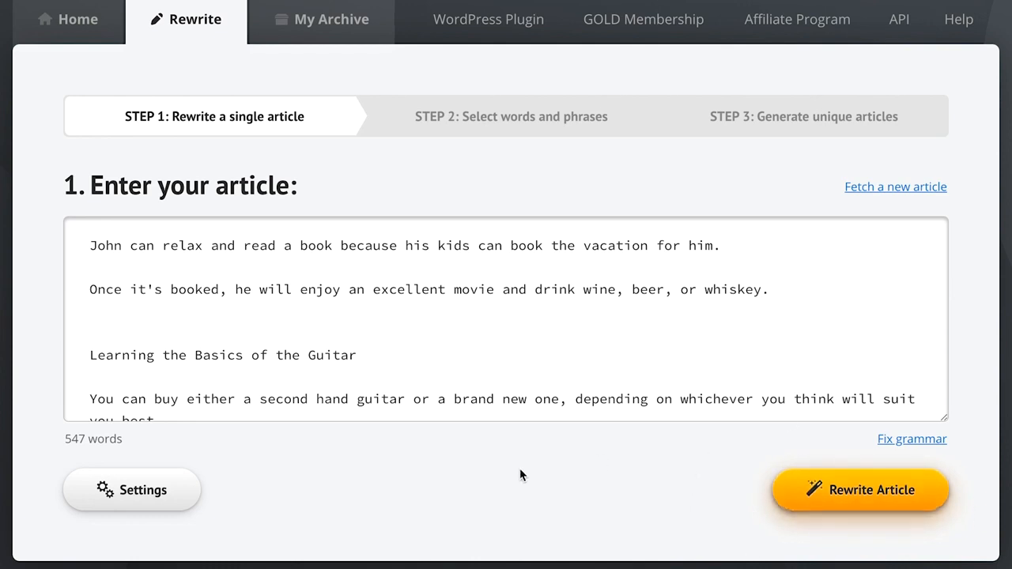
Enable automatic changing of the structure of phrases and sentences in the rewrite settings and read the option's explanation
{"action": "left_click", "coordinate": [126, 493]}
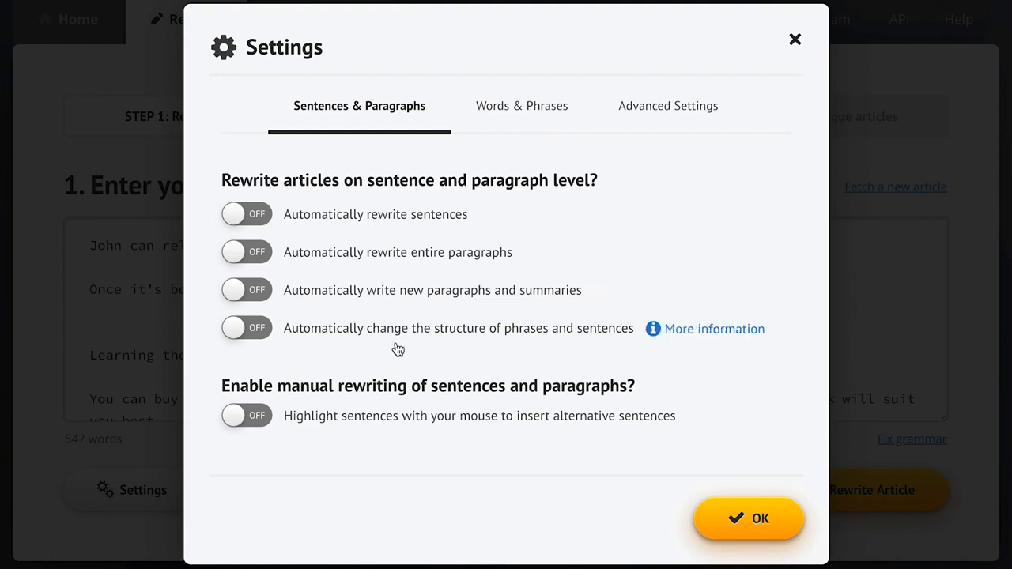
{"action": "left_click", "coordinate": [366, 334]}
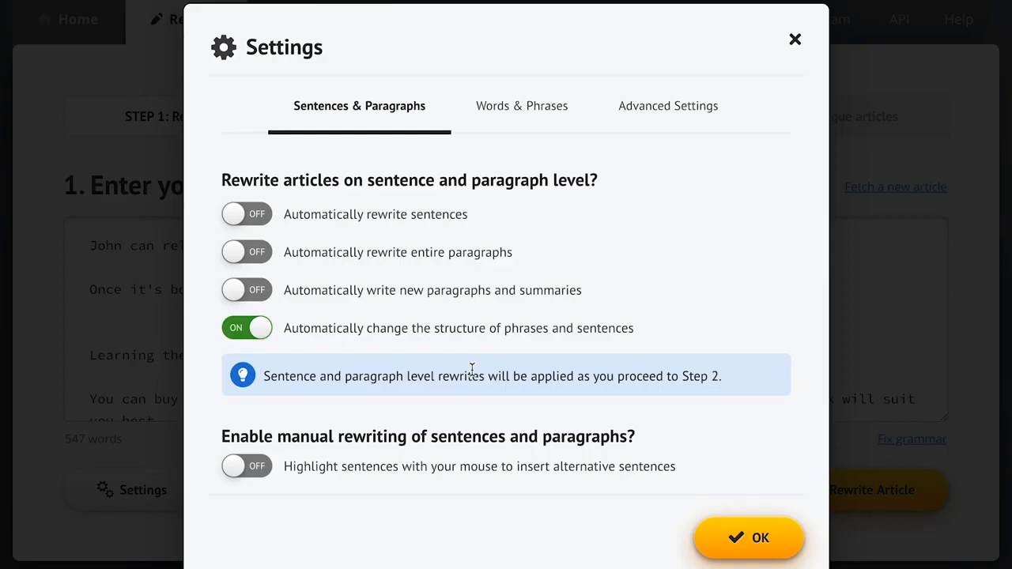
{"action": "left_click", "coordinate": [681, 329]}
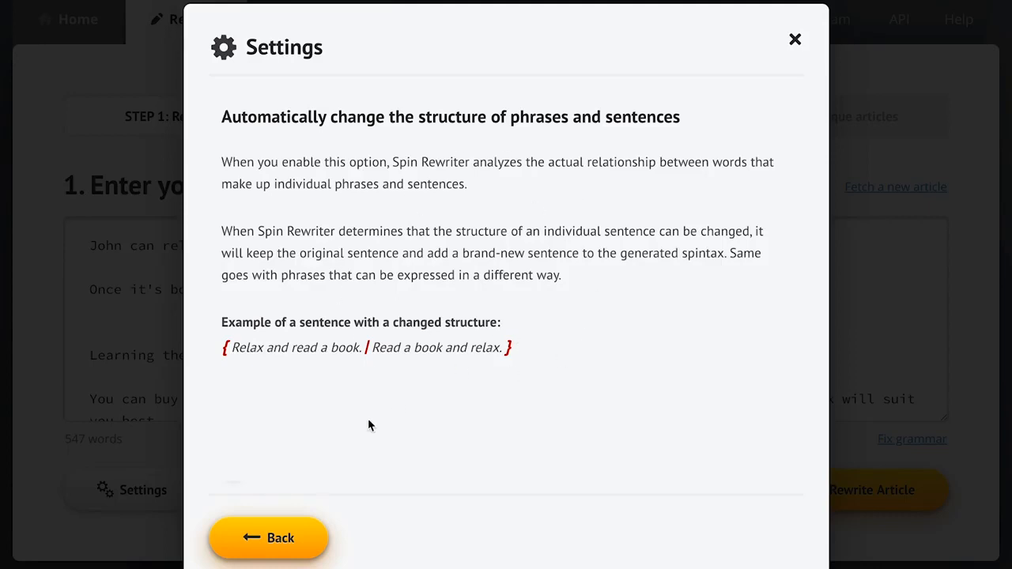
{"action": "left_click", "coordinate": [271, 537]}
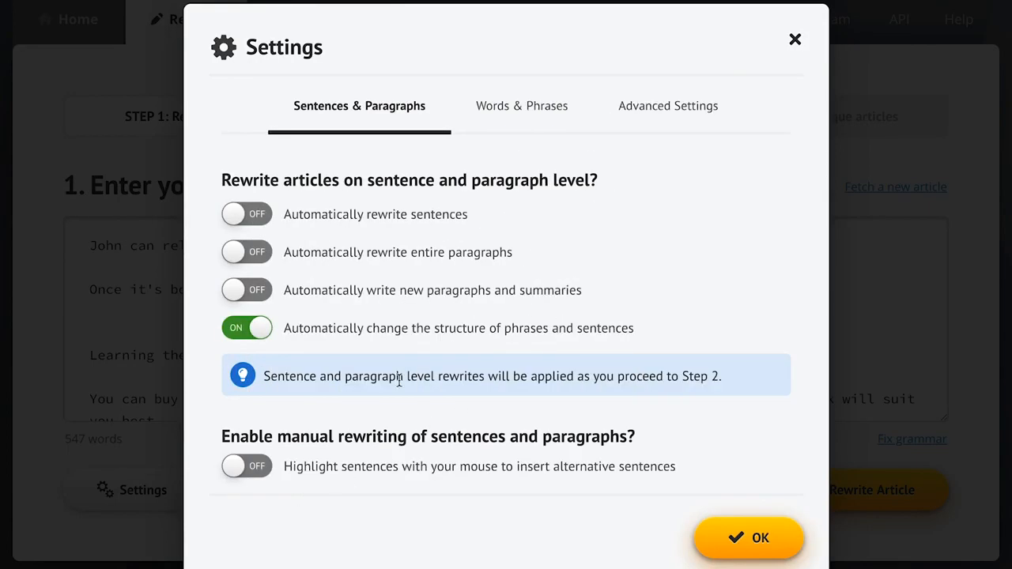
Review the synonym settings, accept the settings and start rewriting the article
{"action": "left_click", "coordinate": [513, 120]}
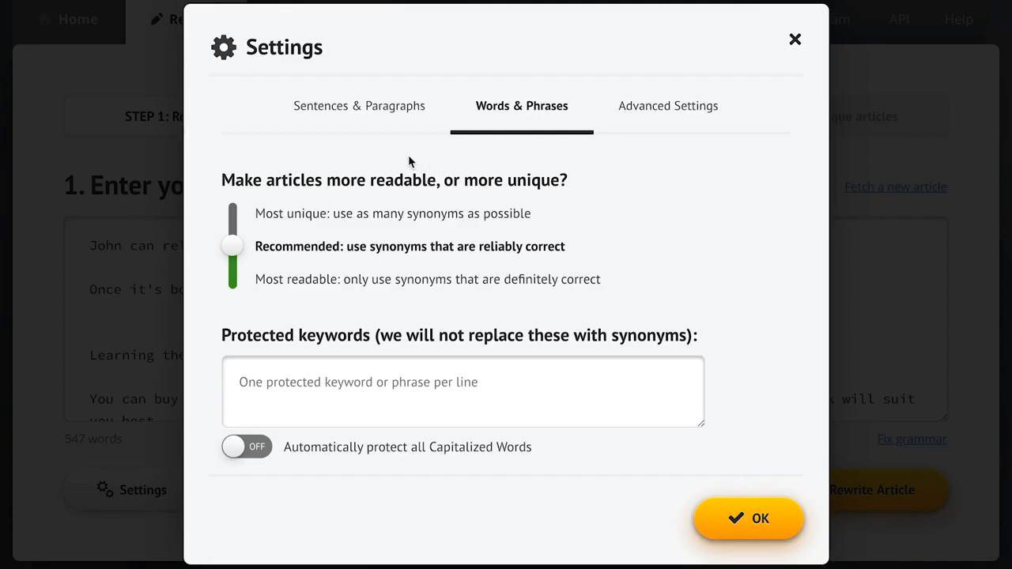
{"action": "left_click", "coordinate": [357, 109]}
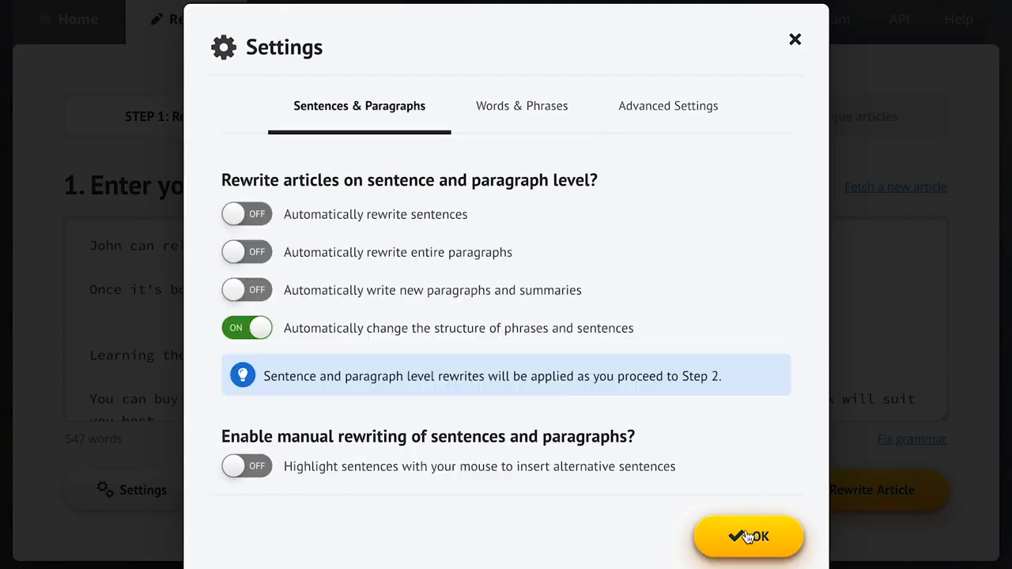
{"action": "left_click", "coordinate": [729, 536]}
{"action": "left_click", "coordinate": [806, 492]}
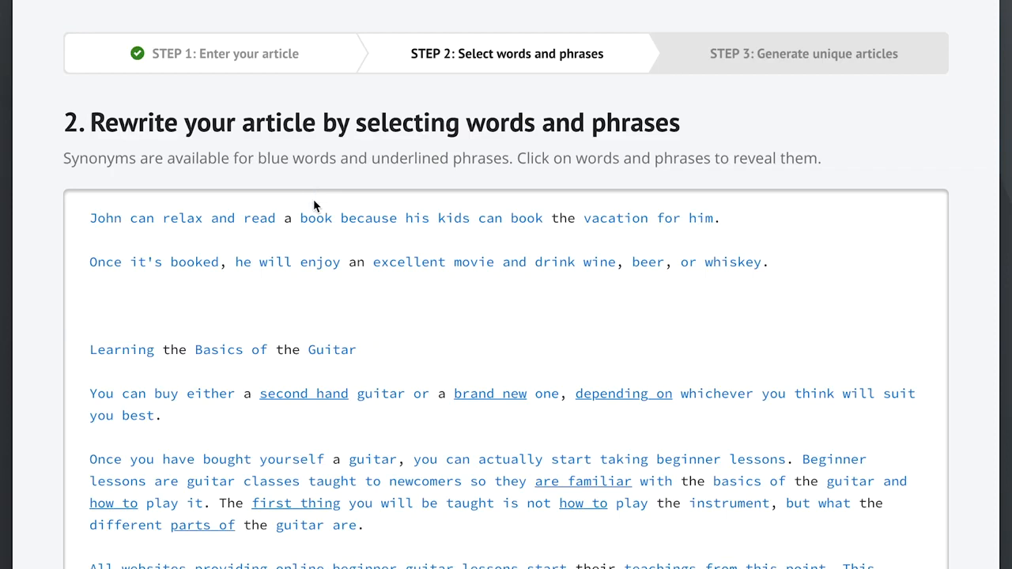
Add the synonym "novel" to the first "book" and "make a reservation for" to the second "book" in the opening sentence
{"action": "left_click", "coordinate": [318, 223]}
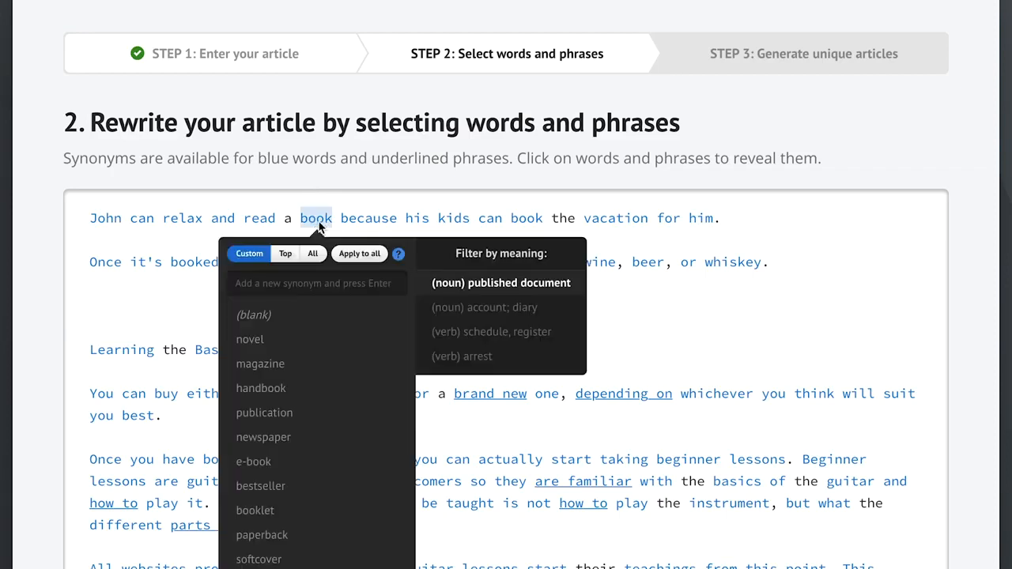
{"action": "left_click", "coordinate": [290, 339]}
{"action": "left_click", "coordinate": [186, 309]}
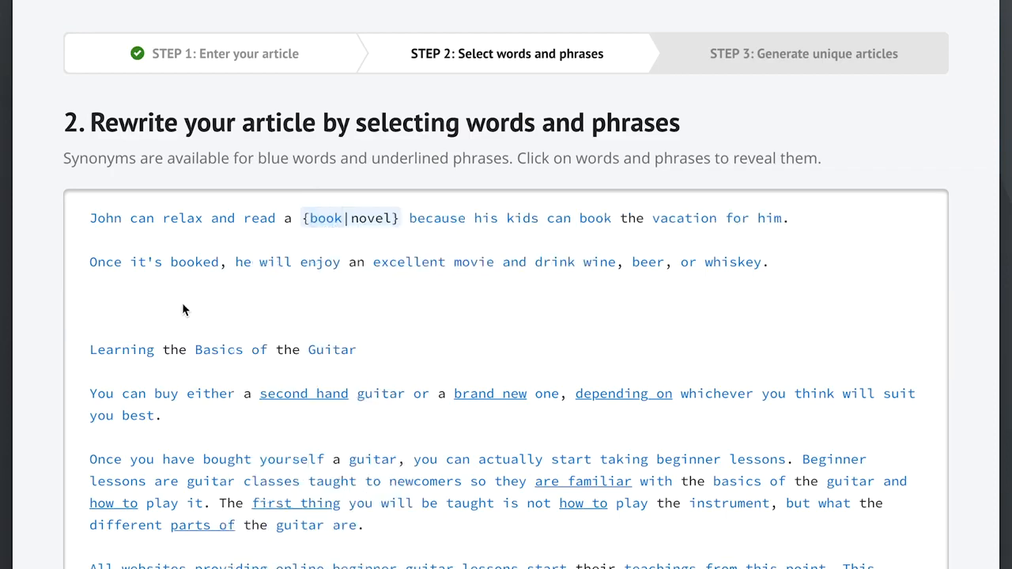
{"action": "left_click", "coordinate": [595, 219]}
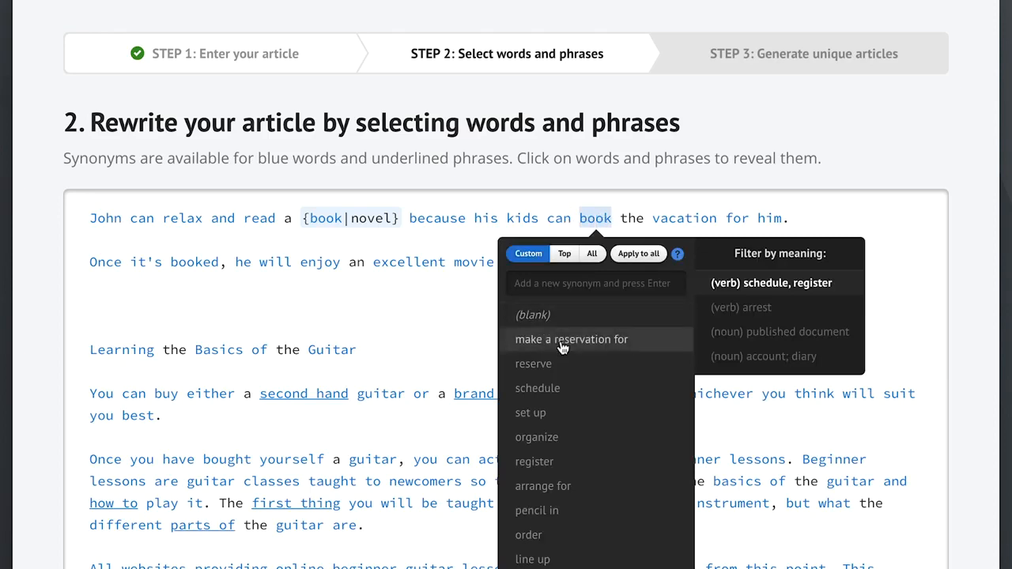
{"action": "left_click", "coordinate": [566, 340]}
{"action": "left_click", "coordinate": [436, 316]}
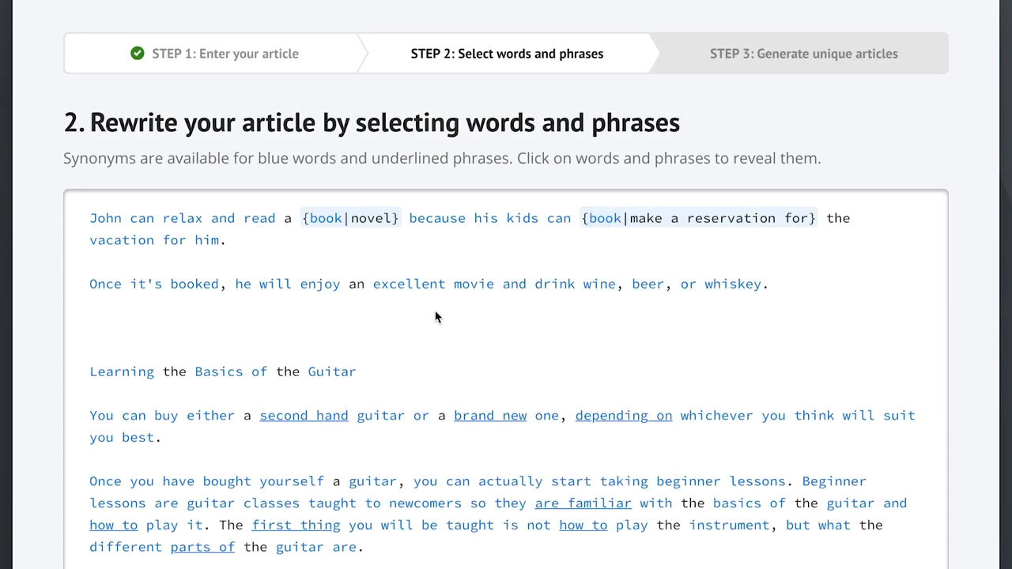
Add the synonym "is able to" to the first "can" and "are able to" to the second "can" in the opening sentence
{"action": "left_click", "coordinate": [141, 219]}
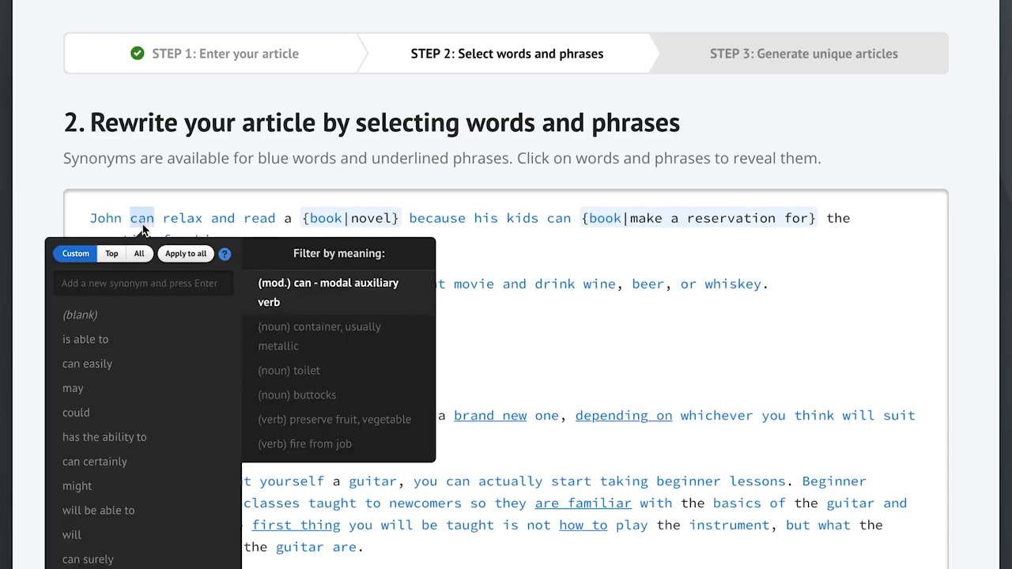
{"action": "left_click", "coordinate": [136, 342]}
{"action": "left_click", "coordinate": [485, 339]}
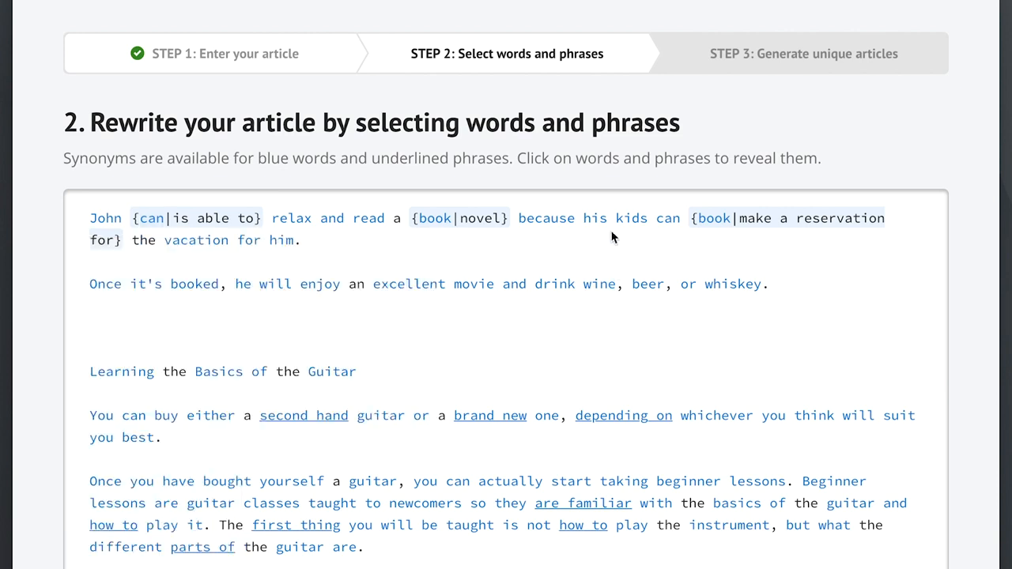
{"action": "left_click", "coordinate": [667, 223]}
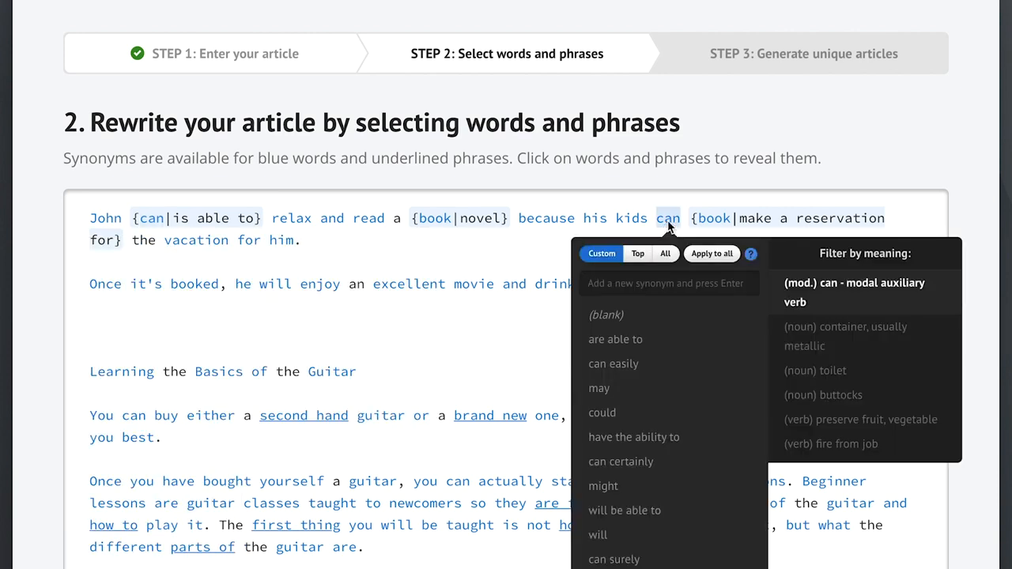
{"action": "left_click", "coordinate": [628, 339]}
{"action": "left_click", "coordinate": [483, 348]}
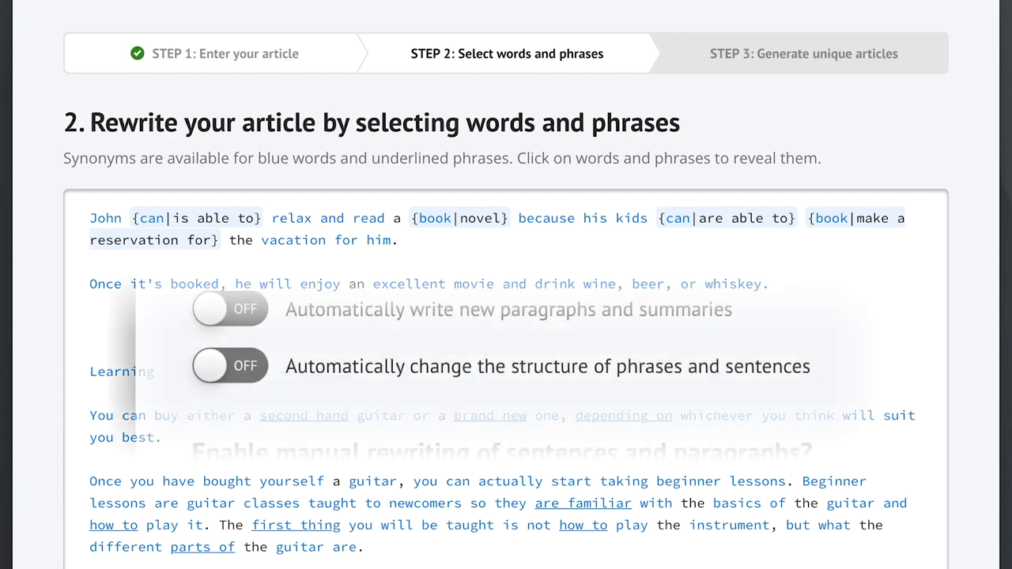
Switch on automatic restructuring of phrases and sentences for the article
{"action": "left_click", "coordinate": [407, 370]}
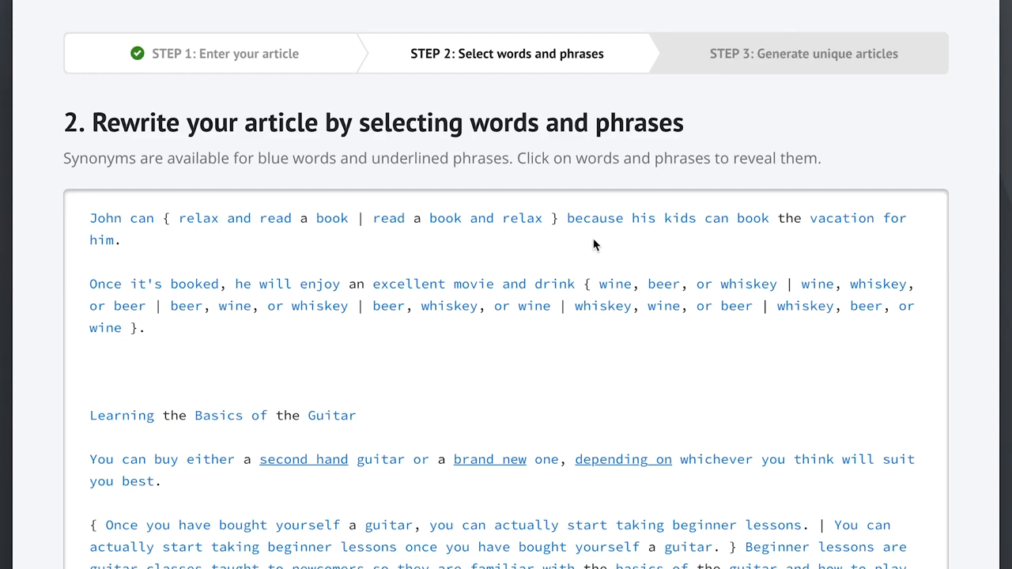
Give "wine" the synonyms red wine, white wine, a glass of wine and sparkling wine, and apply them to all its other instances
{"action": "left_click", "coordinate": [617, 286]}
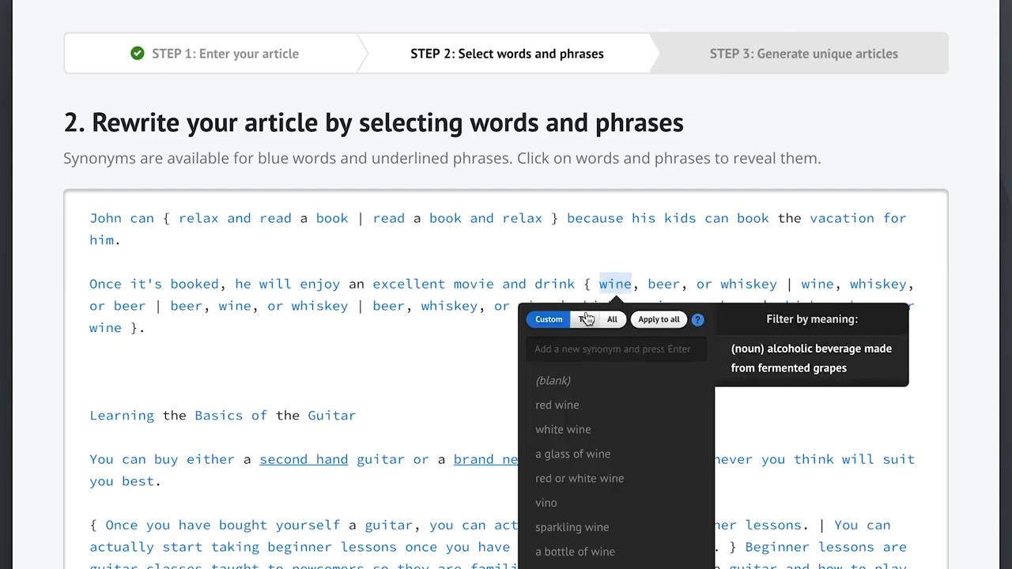
{"action": "left_click", "coordinate": [614, 321]}
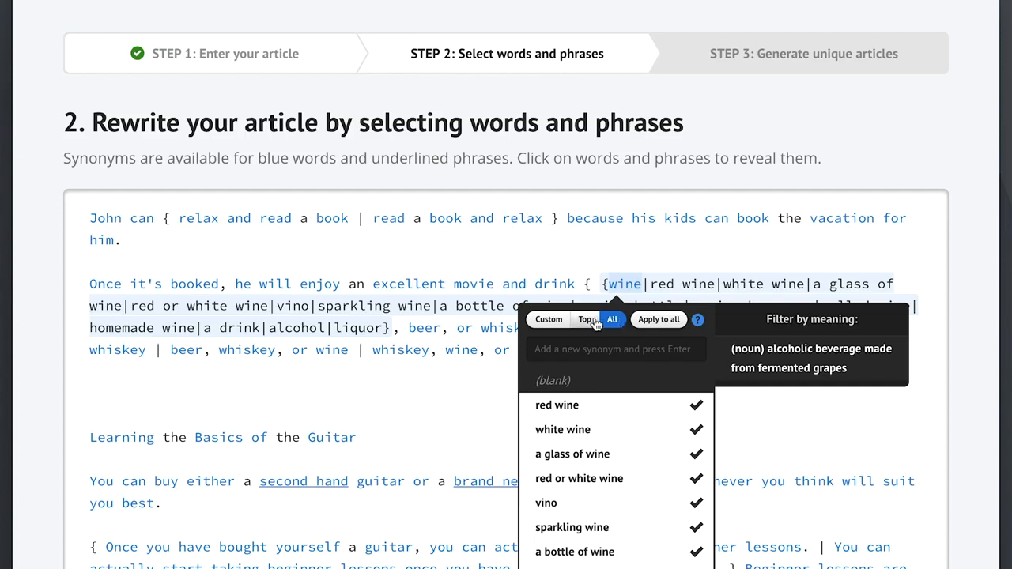
{"action": "left_click", "coordinate": [585, 321]}
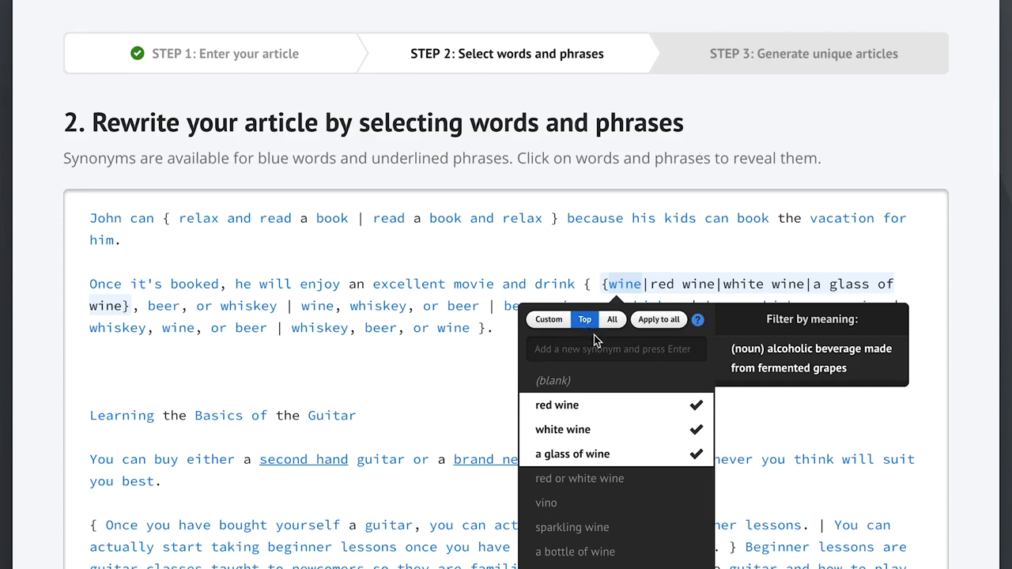
{"action": "left_click", "coordinate": [606, 530]}
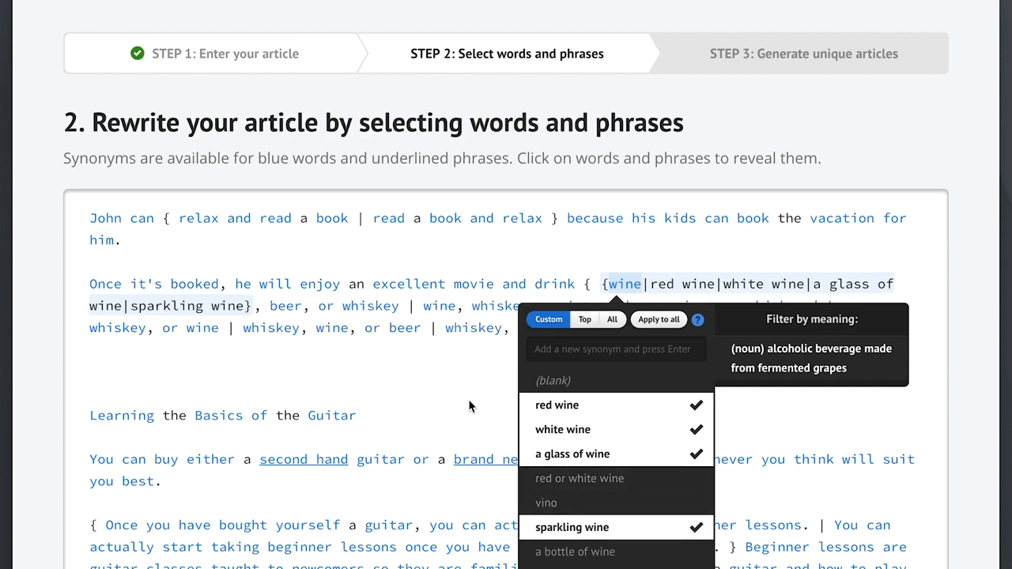
{"action": "left_click", "coordinate": [656, 319]}
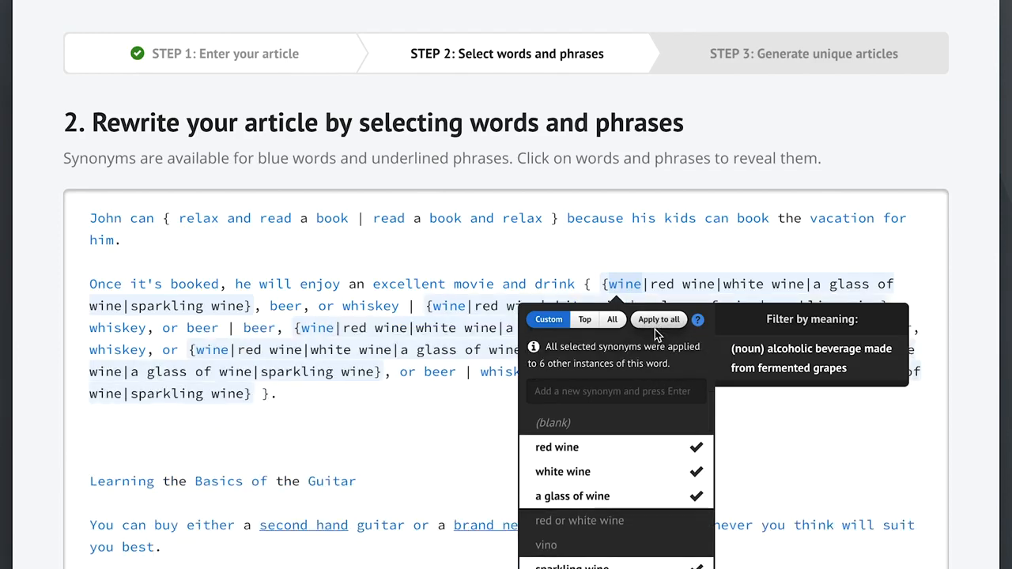
{"action": "left_click", "coordinate": [442, 426]}
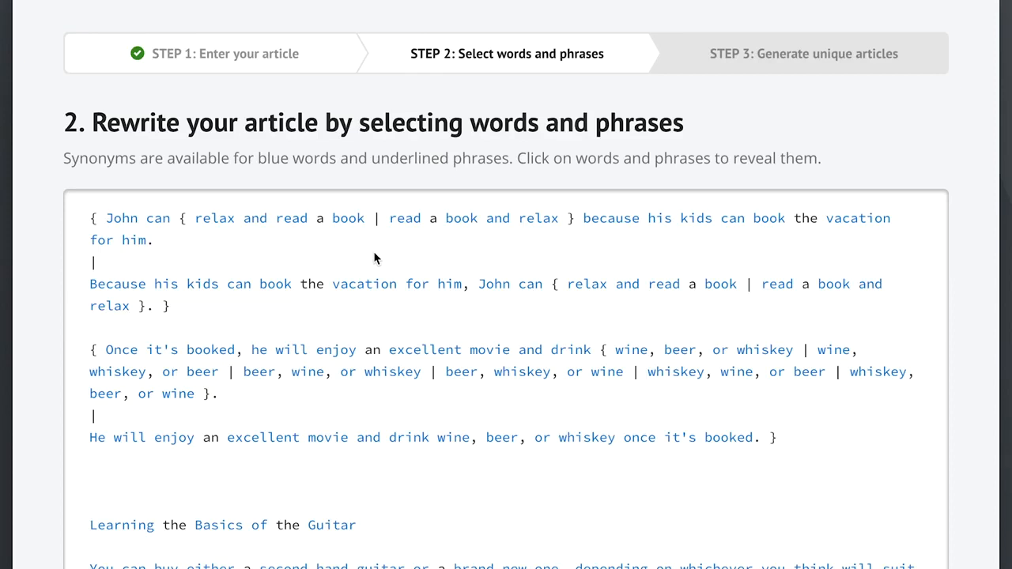
In the rewrite settings, try the Most unique and Most readable levels, then select Recommended: use synonyms that are reliably correct
{"action": "scroll", "coordinate": [915, 472], "scroll_direction": "down", "scroll_amount": 10}
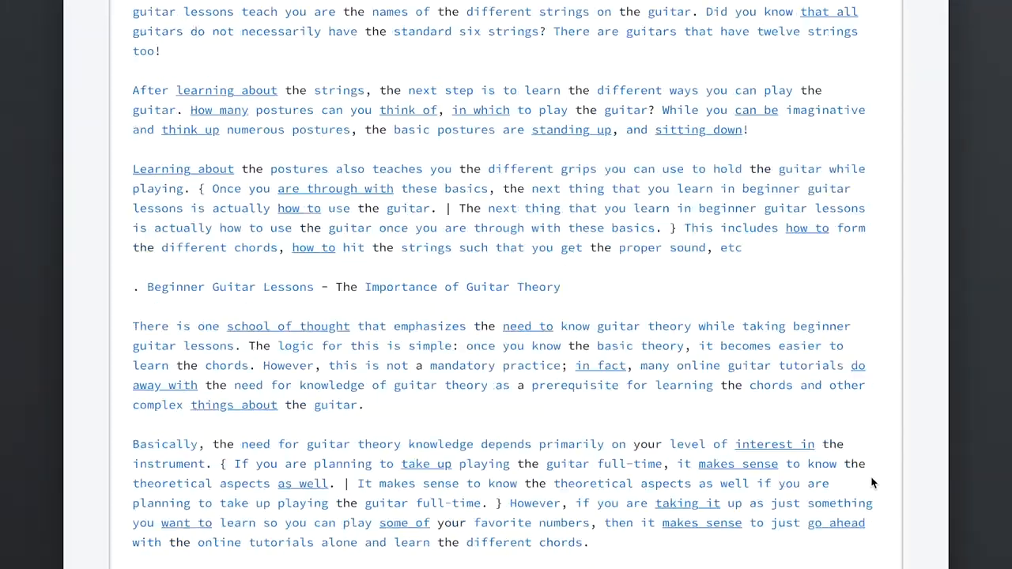
{"action": "scroll", "coordinate": [872, 483], "scroll_direction": "down", "scroll_amount": 3}
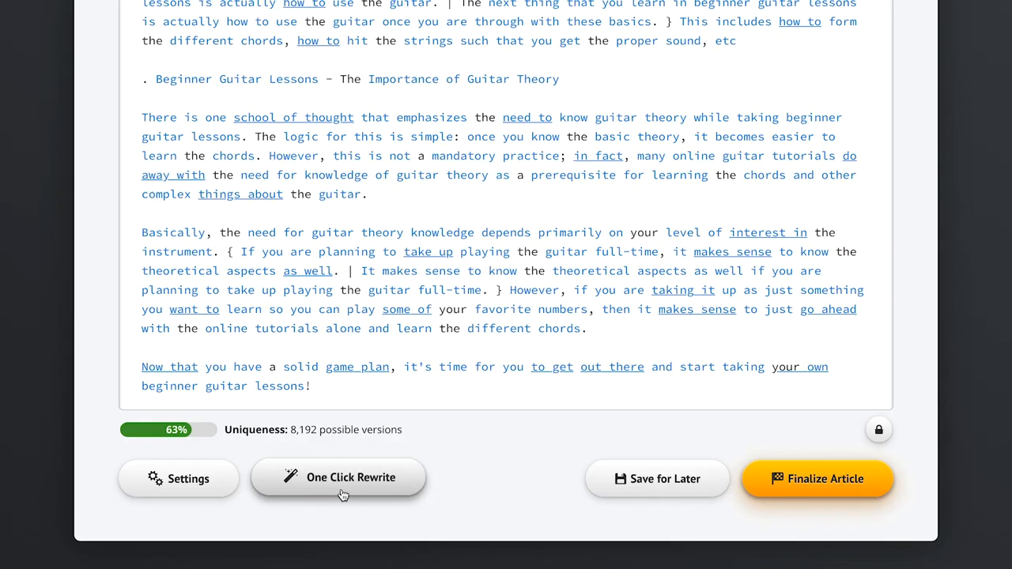
{"action": "left_click", "coordinate": [197, 487]}
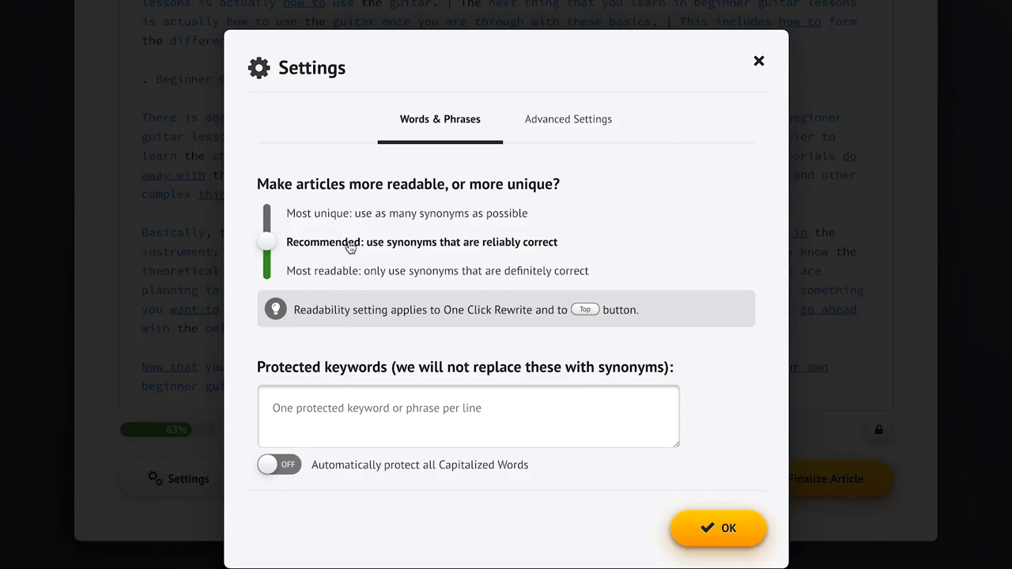
{"action": "left_click", "coordinate": [315, 220]}
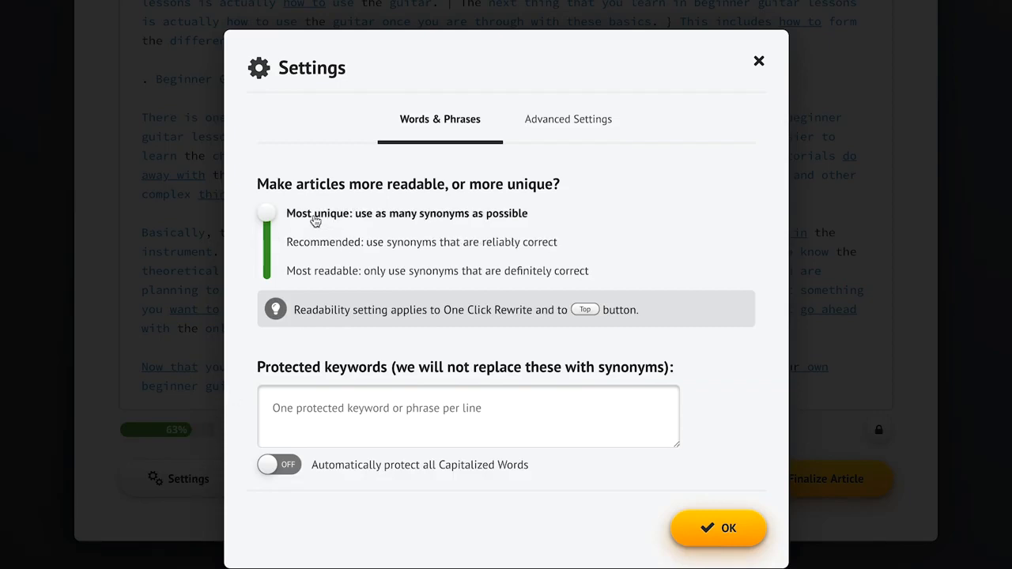
{"action": "left_click", "coordinate": [325, 279]}
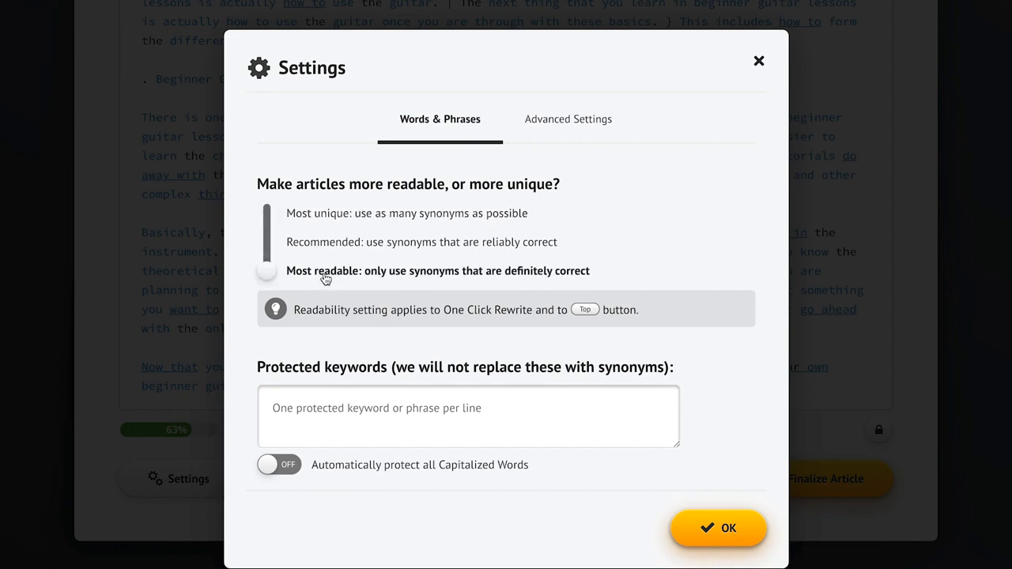
{"action": "left_click", "coordinate": [403, 248]}
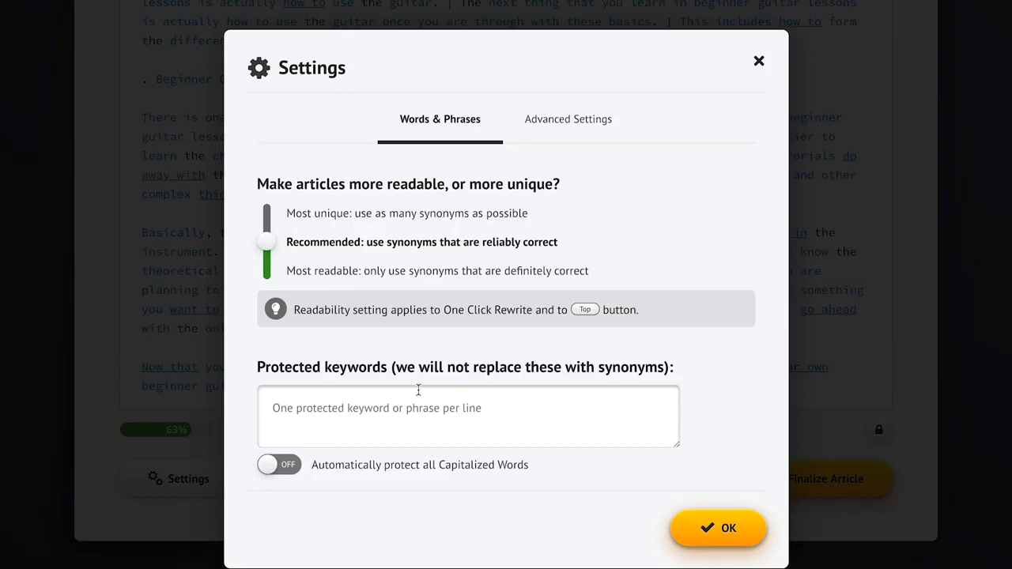
Add "Big Burgers" as a protected keyword, enable automatic protection of all Capitalized Words, and save the settings
{"action": "left_click", "coordinate": [307, 410]}
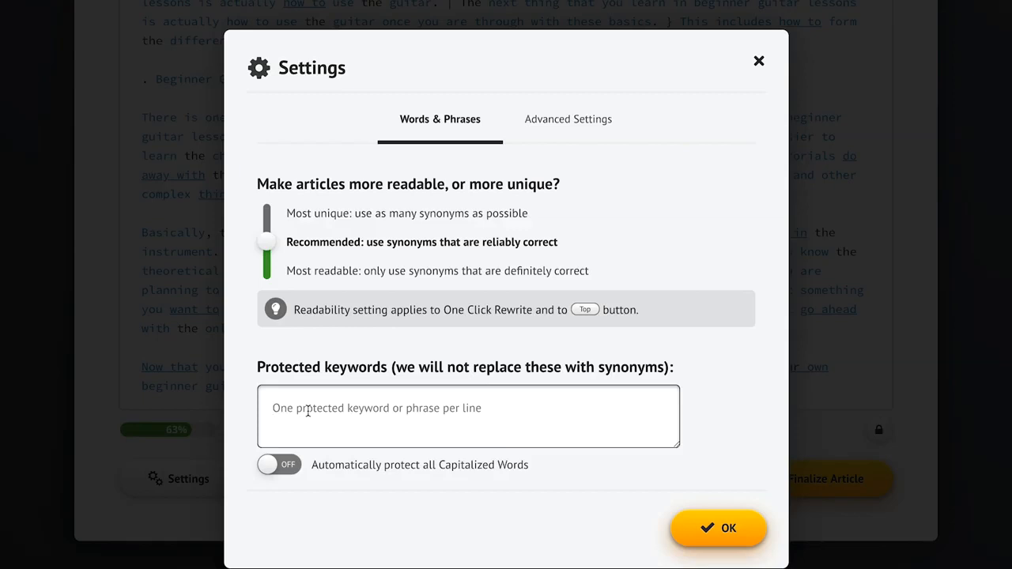
{"action": "type", "text": "Big Burgers"}
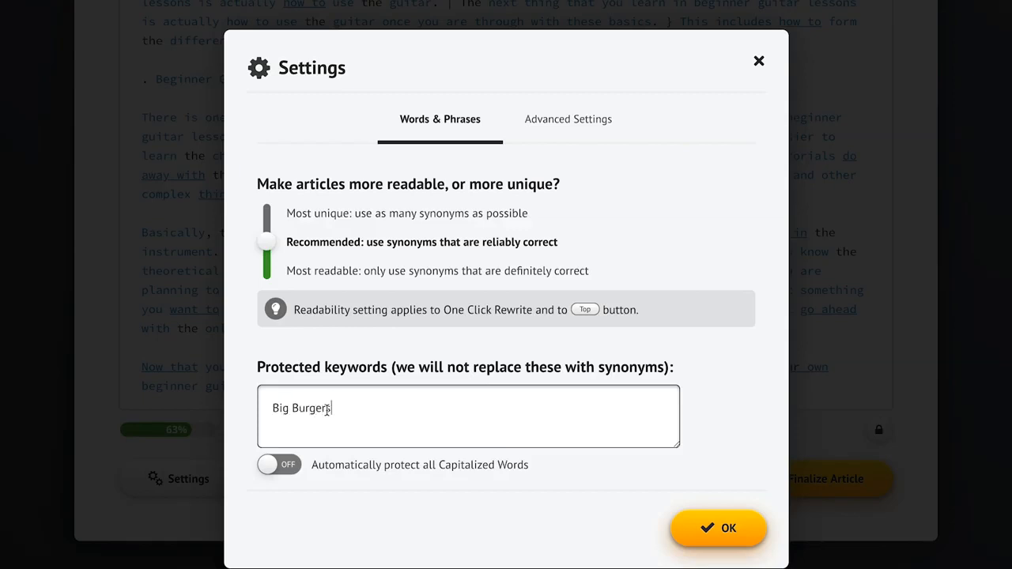
{"action": "left_click", "coordinate": [719, 396]}
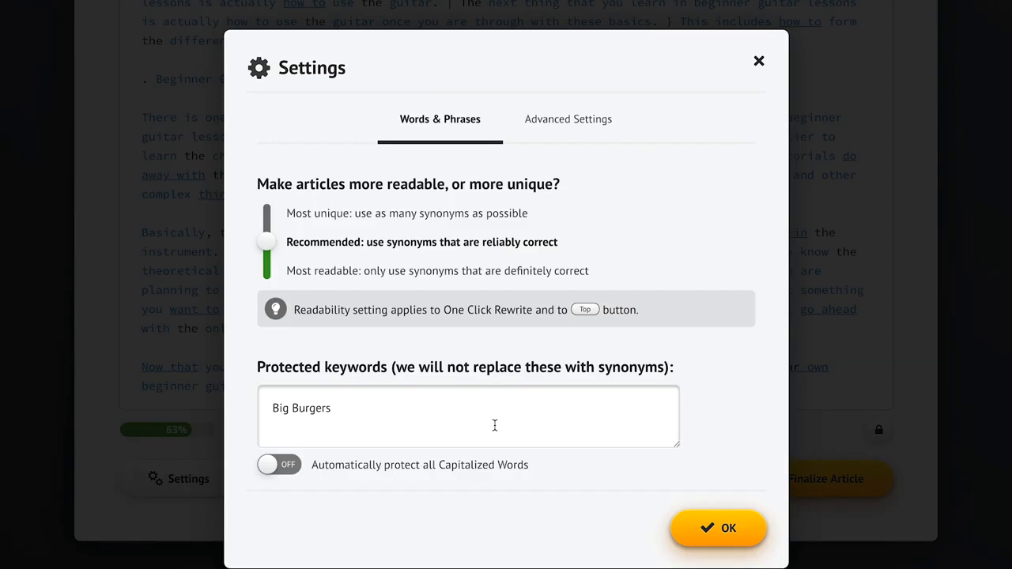
{"action": "left_click", "coordinate": [276, 471]}
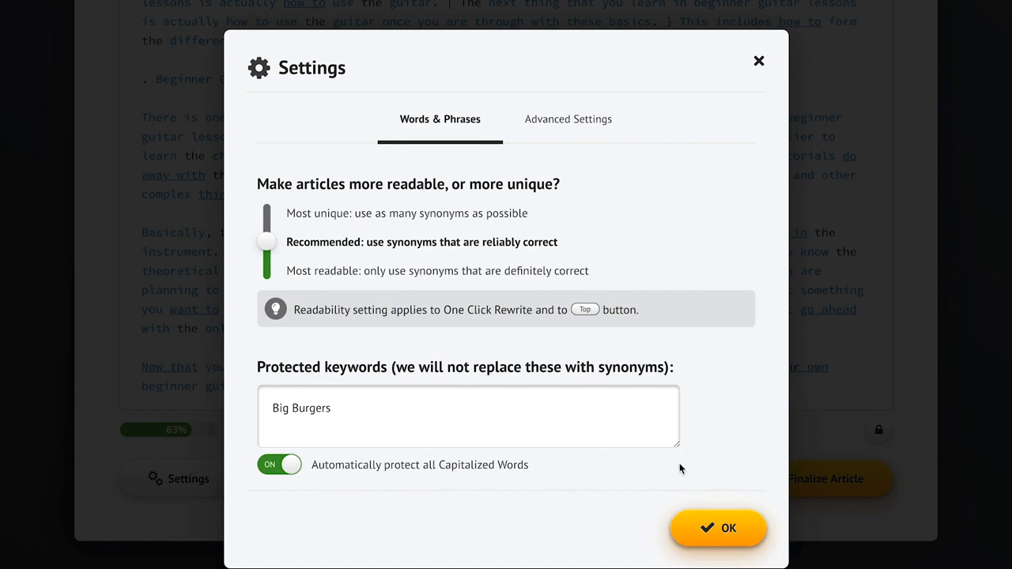
{"action": "left_click", "coordinate": [707, 527]}
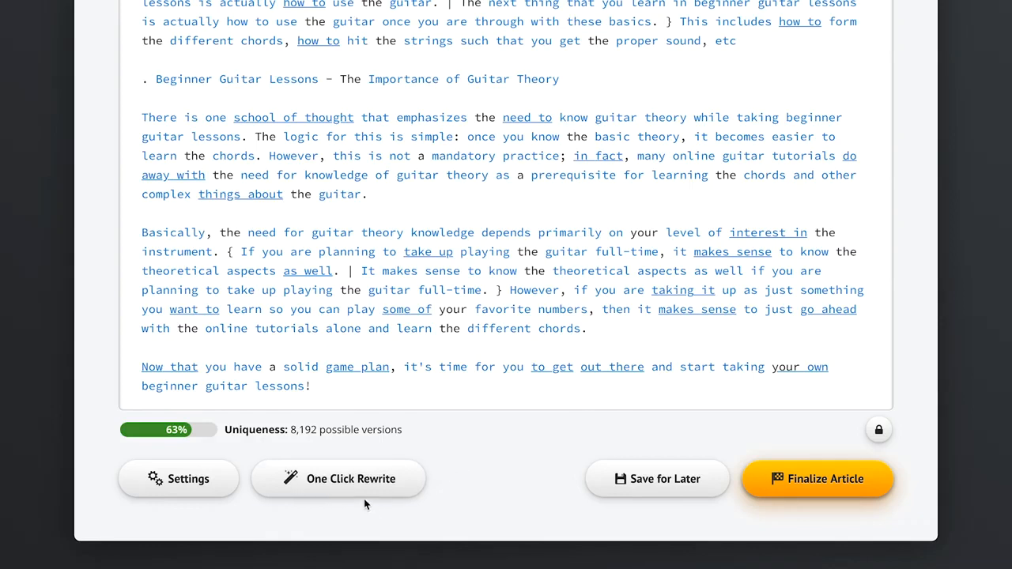
Apply One Click Rewrite to the whole article and finalize it for generating unique versions
{"action": "left_click", "coordinate": [335, 488]}
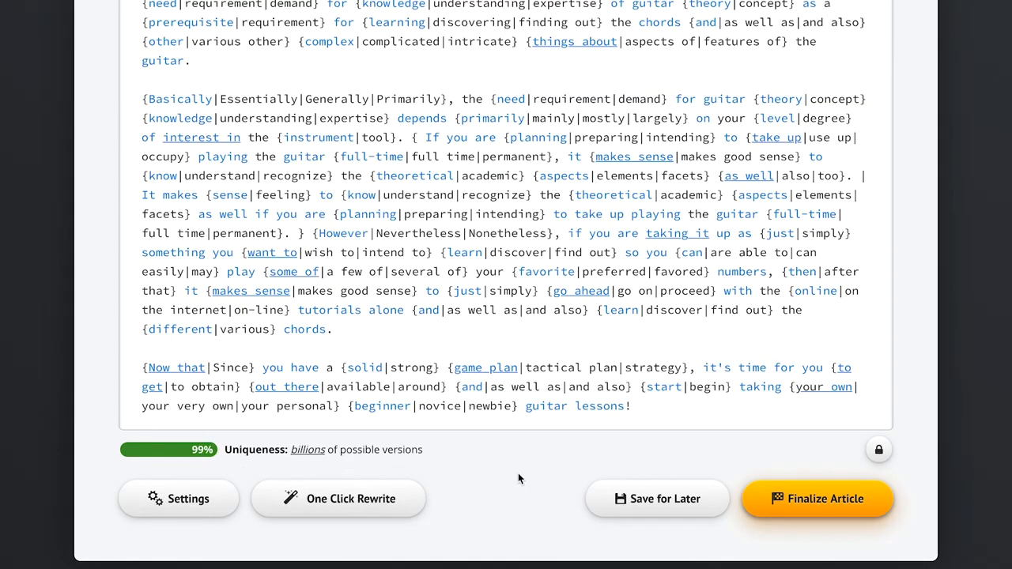
{"action": "left_click", "coordinate": [819, 505]}
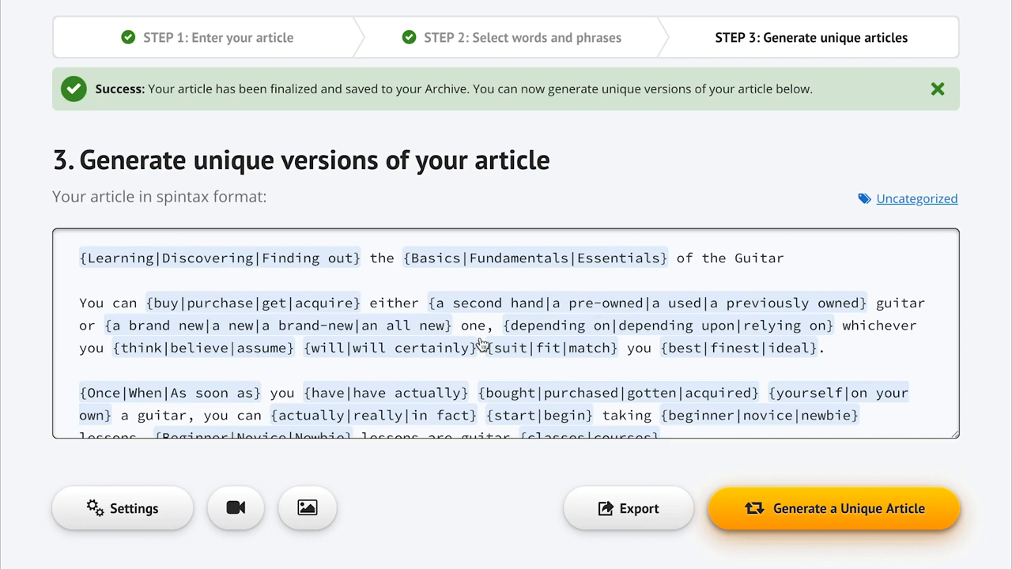
{"action": "double_click", "coordinate": [188, 196]}
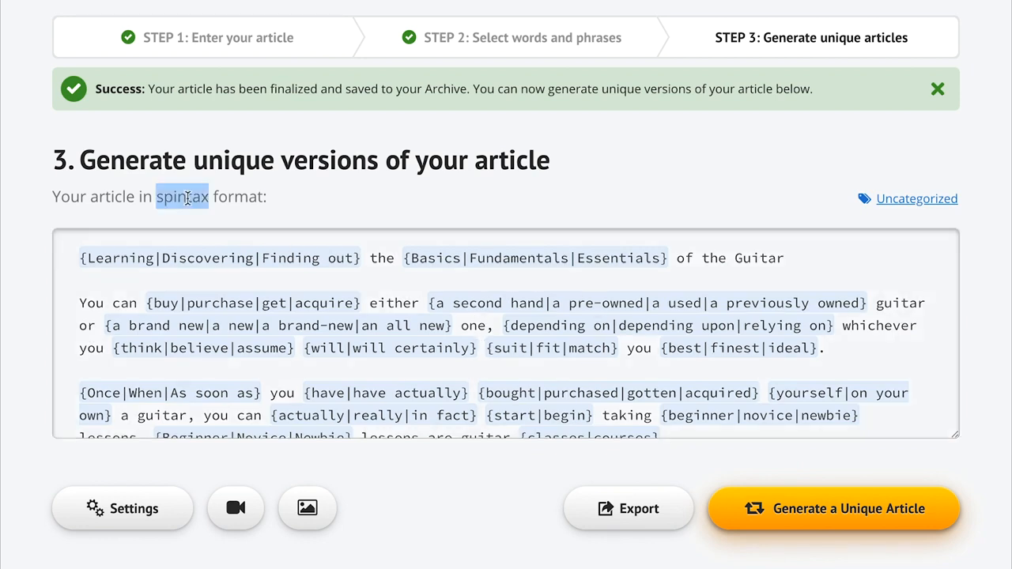
{"action": "left_click", "coordinate": [320, 198]}
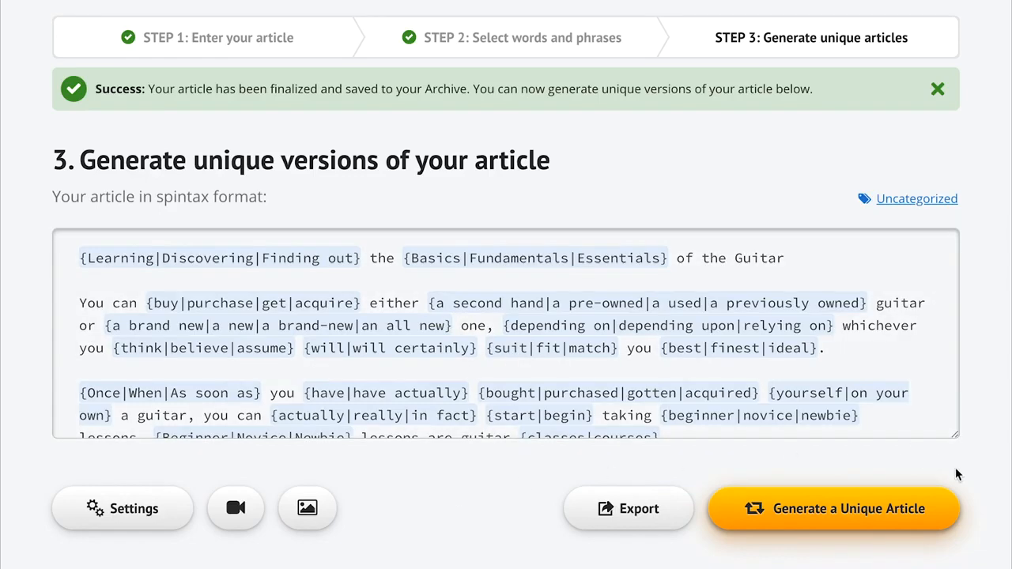
Fetch relevant videos for the article with the search term "guitar lessons"
{"action": "scroll", "coordinate": [419, 540], "scroll_direction": "down", "scroll_amount": 3}
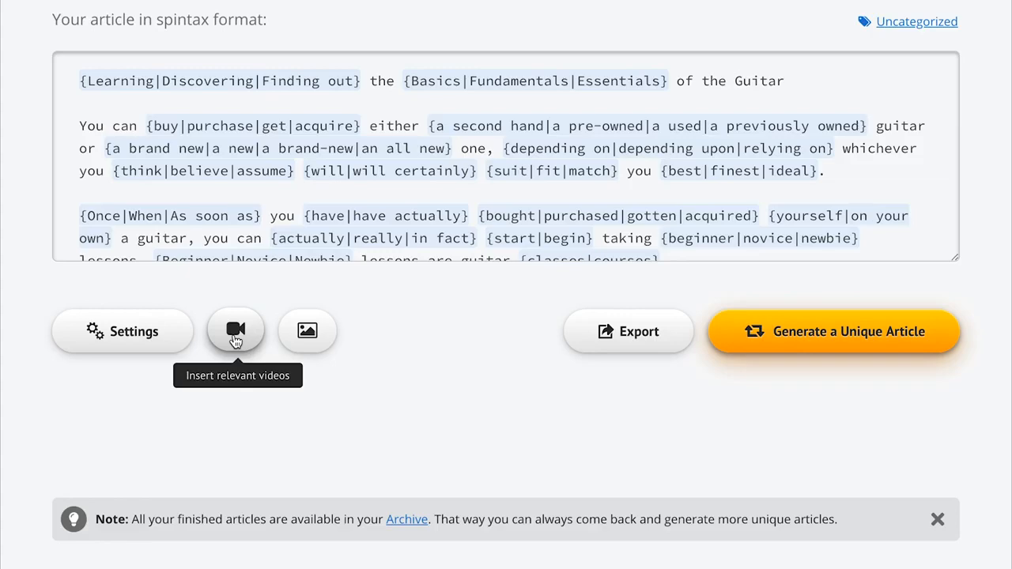
{"action": "left_click", "coordinate": [235, 332]}
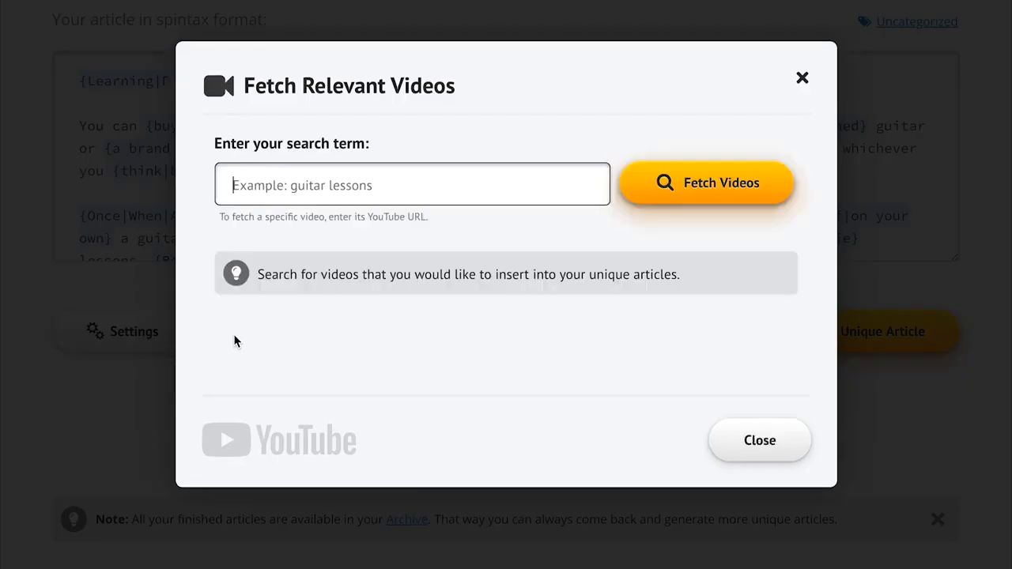
{"action": "type", "text": "guitar lessons"}
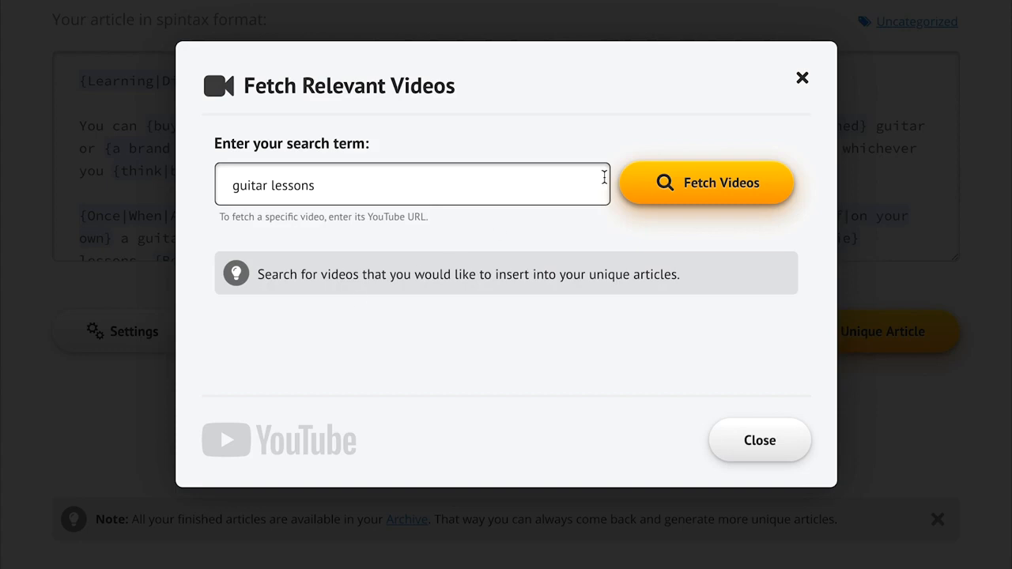
{"action": "left_click", "coordinate": [693, 197]}
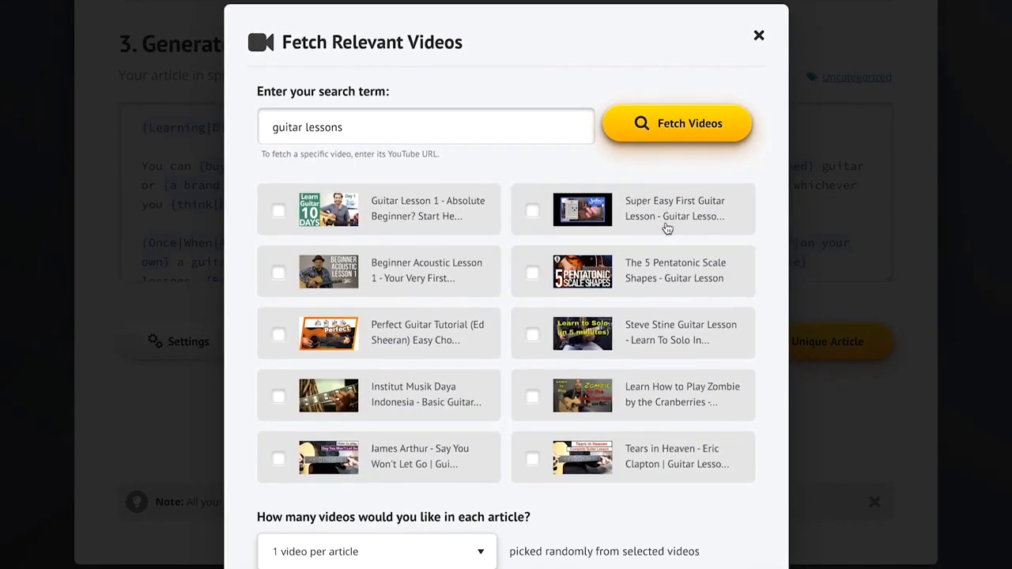
Use the Guitar Lesson 1, Beginner Acoustic Lesson 1, Learn How to Play Zombie and Tears in Heaven videos, with two videos per article
{"action": "left_click", "coordinate": [444, 226]}
{"action": "left_click", "coordinate": [455, 270]}
{"action": "left_click", "coordinate": [606, 396]}
{"action": "left_click", "coordinate": [636, 464]}
{"action": "scroll", "coordinate": [699, 529], "scroll_direction": "down", "scroll_amount": 3}
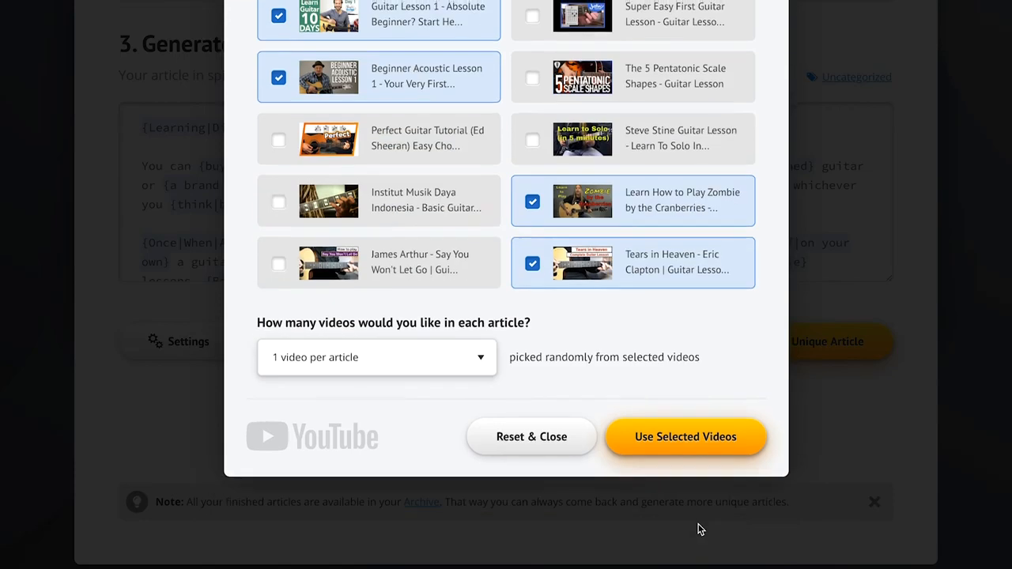
{"action": "left_click", "coordinate": [391, 356]}
{"action": "left_click", "coordinate": [399, 372]}
{"action": "left_click", "coordinate": [699, 448]}
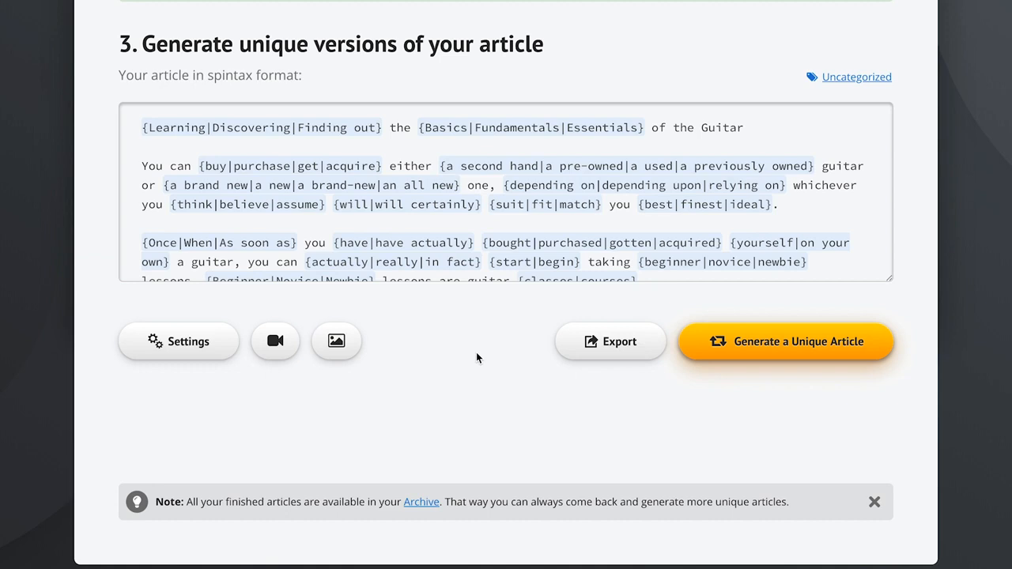
Generate a unique article and preview it with its embedded videos, comparing it with the original article
{"action": "left_click", "coordinate": [806, 344]}
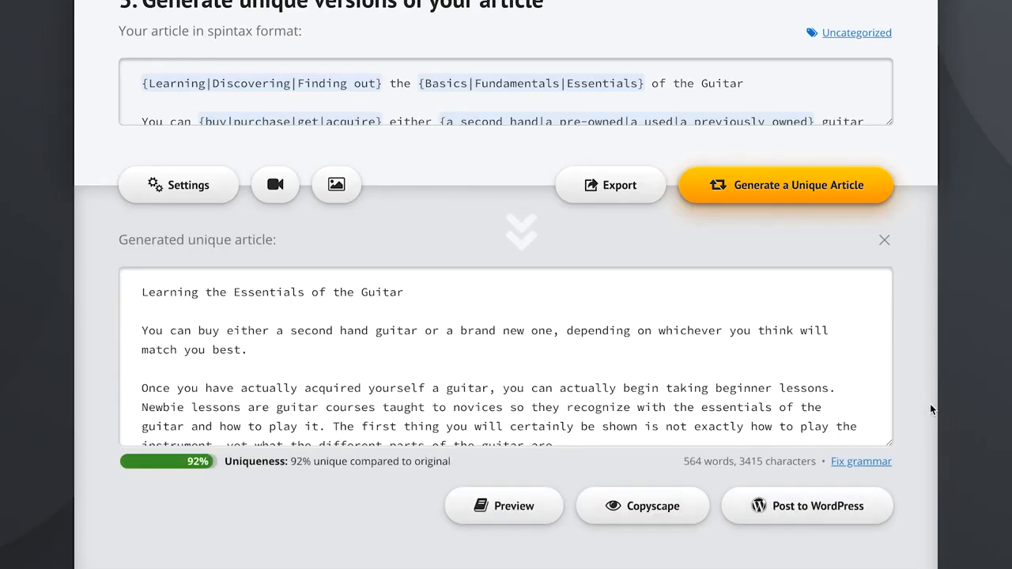
{"action": "scroll", "coordinate": [931, 408], "scroll_direction": "down", "scroll_amount": 2}
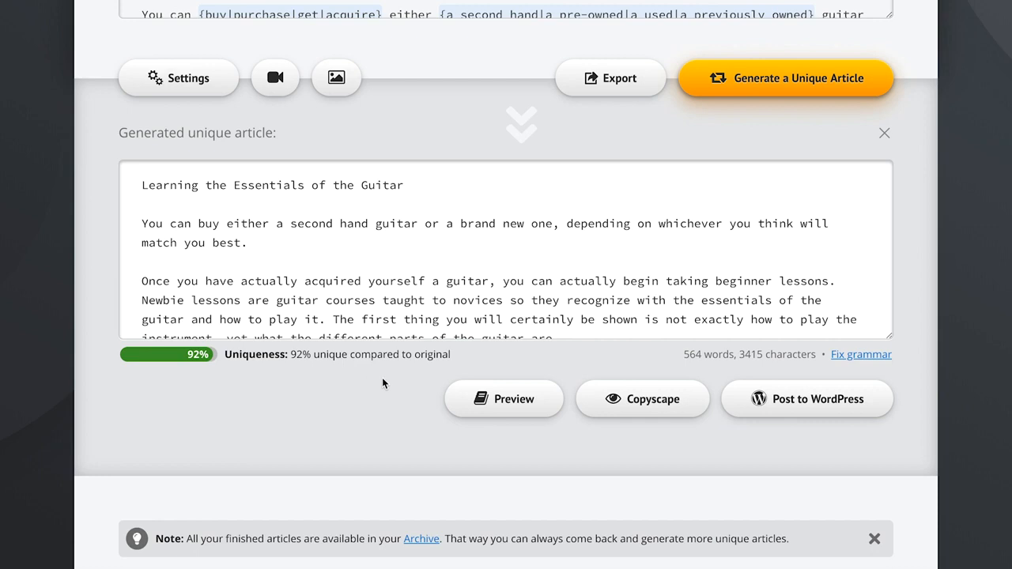
{"action": "left_click", "coordinate": [503, 398]}
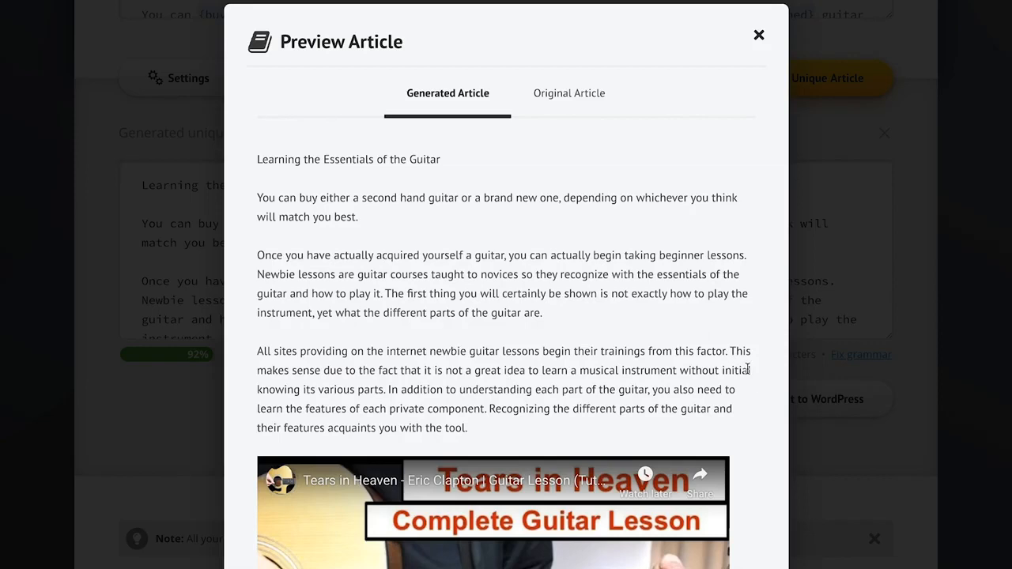
{"action": "scroll", "coordinate": [755, 384], "scroll_direction": "down", "scroll_amount": 6}
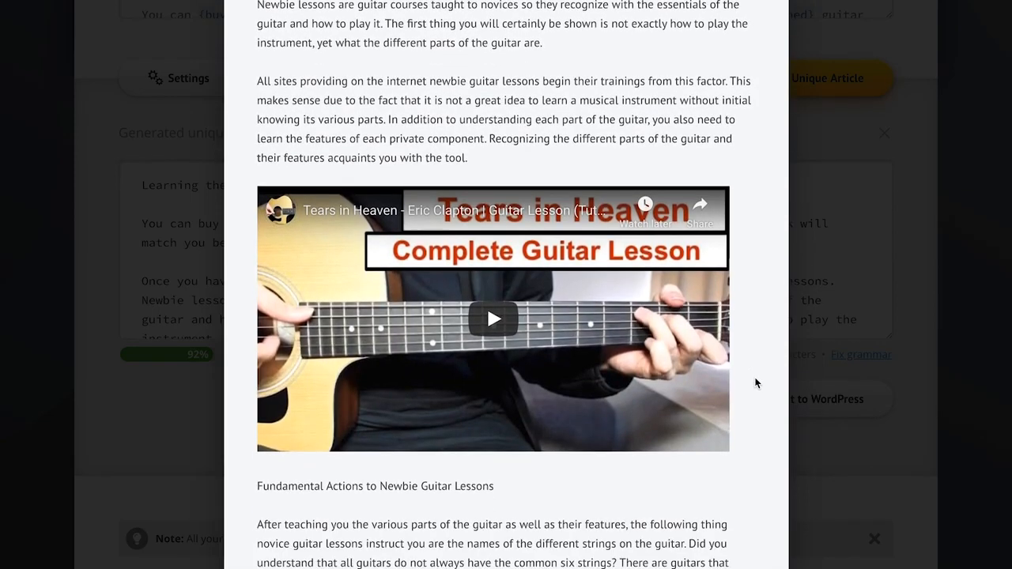
{"action": "scroll", "coordinate": [755, 383], "scroll_direction": "down", "scroll_amount": 4}
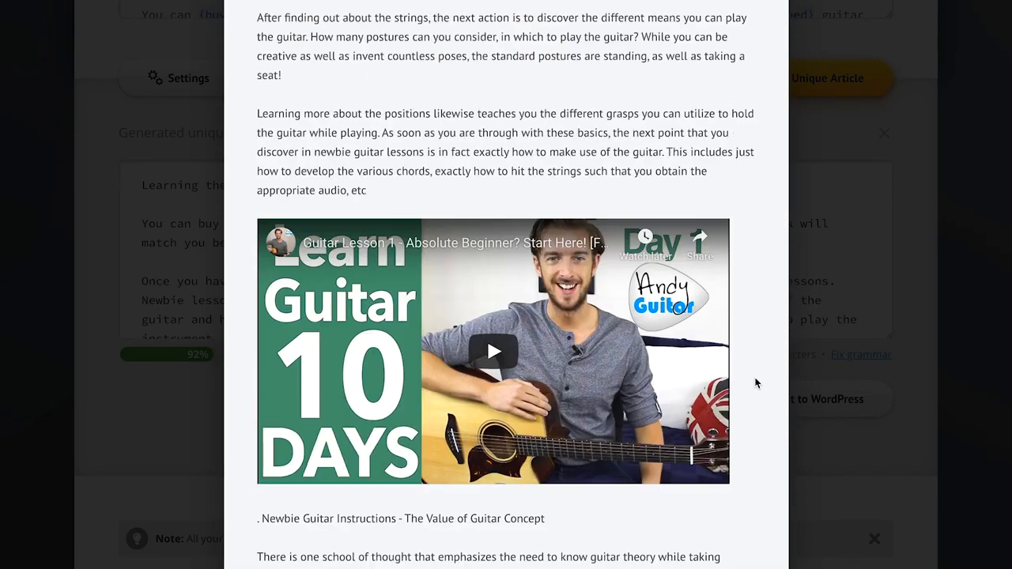
{"action": "scroll", "coordinate": [757, 262], "scroll_direction": "up", "scroll_amount": 10}
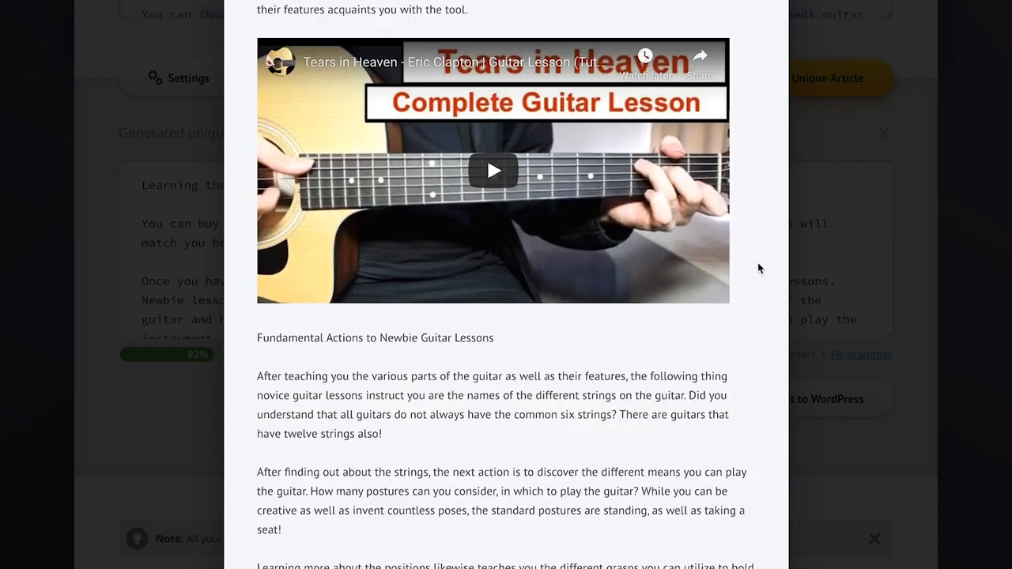
{"action": "left_click", "coordinate": [568, 99]}
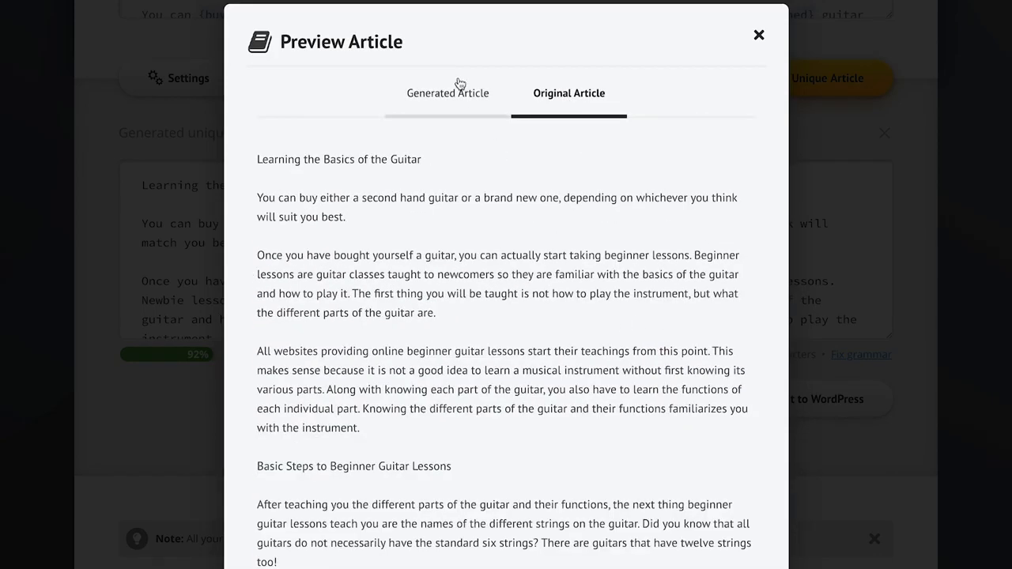
{"action": "left_click", "coordinate": [442, 96]}
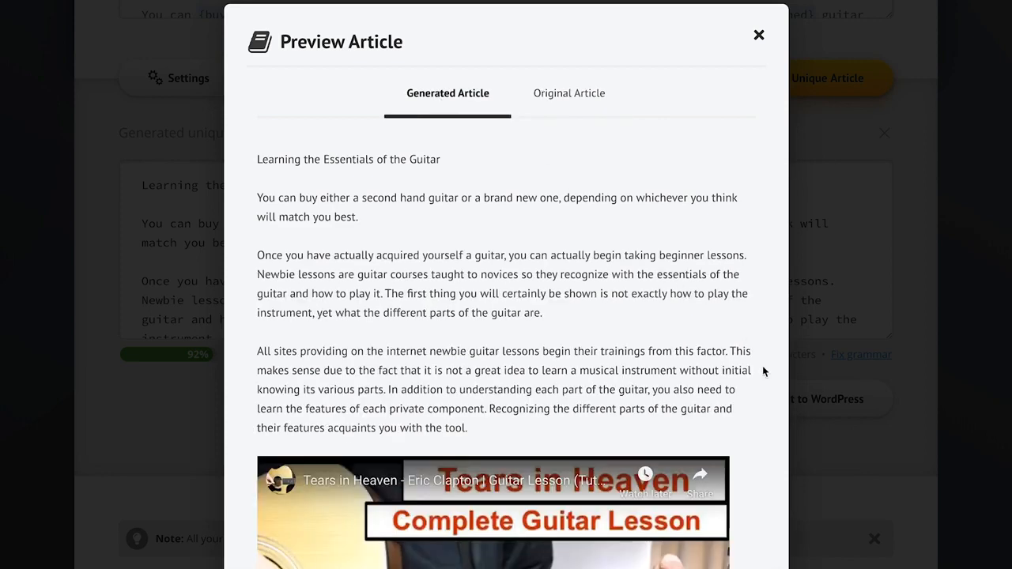
{"action": "left_click", "coordinate": [831, 470]}
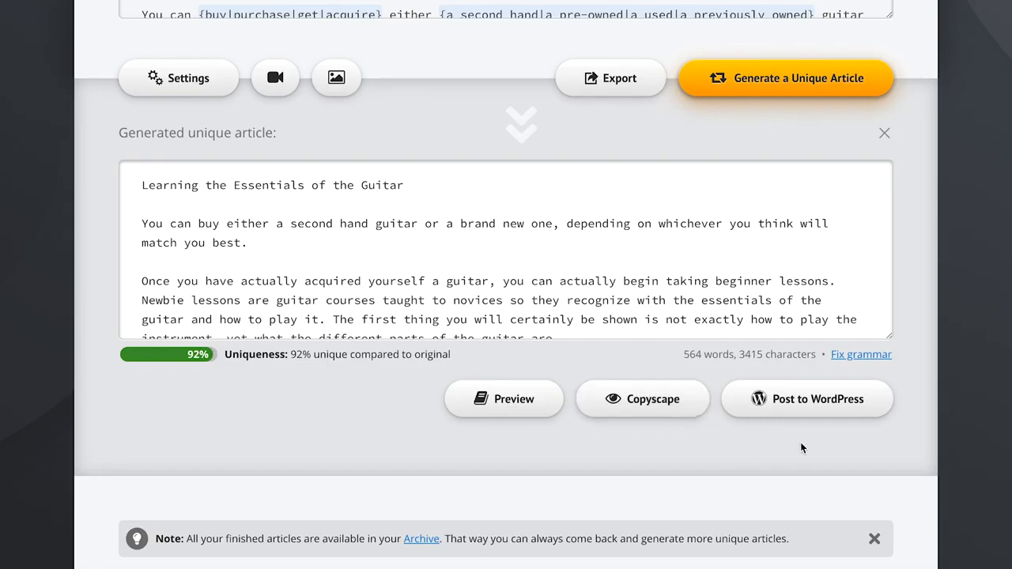
Publish the generated article right away as an Uncategorized post on the connected WordPress website, and go to the website
{"action": "left_click", "coordinate": [873, 403]}
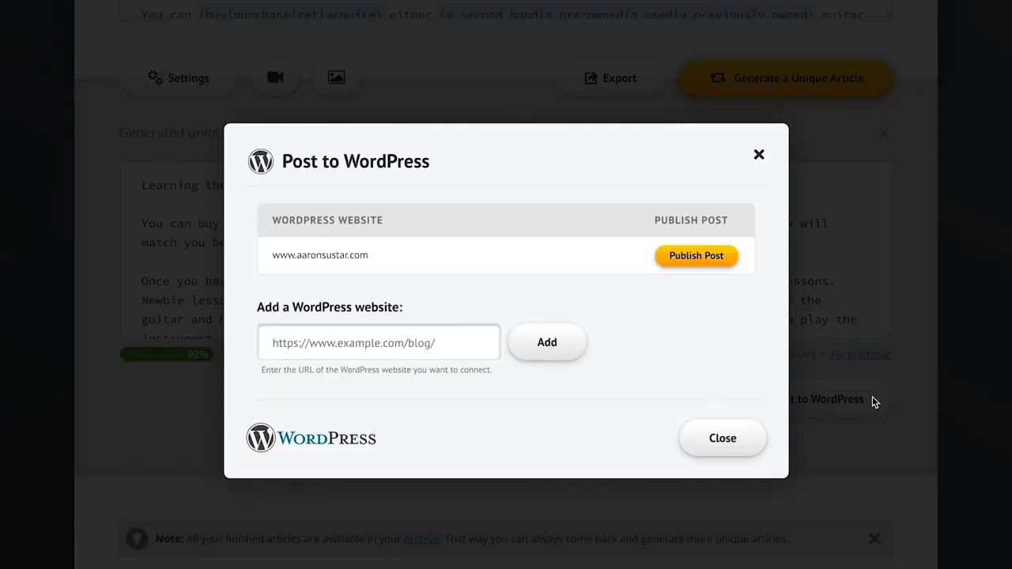
{"action": "mouse_move", "coordinate": [496, 261]}
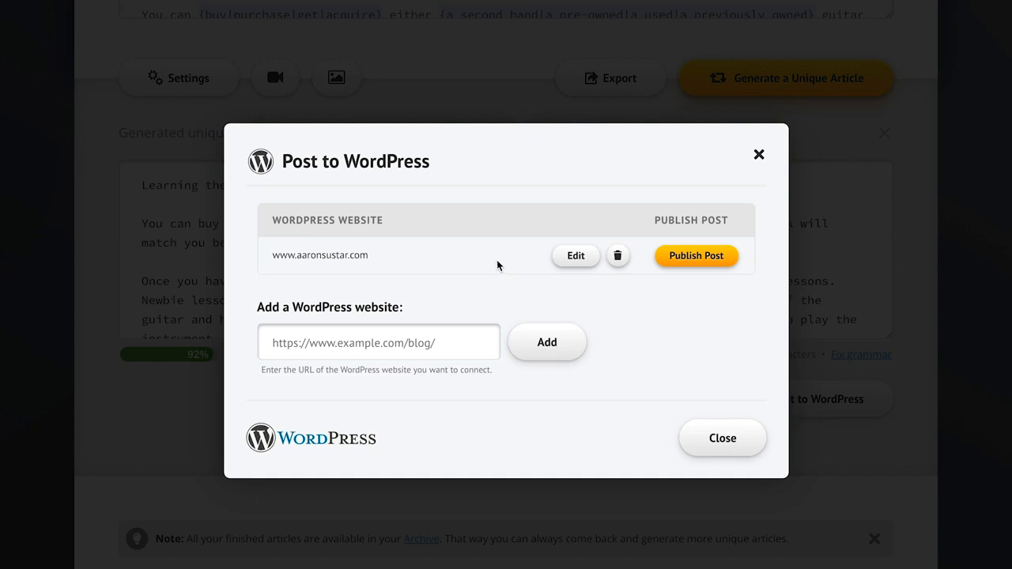
{"action": "left_click", "coordinate": [712, 258]}
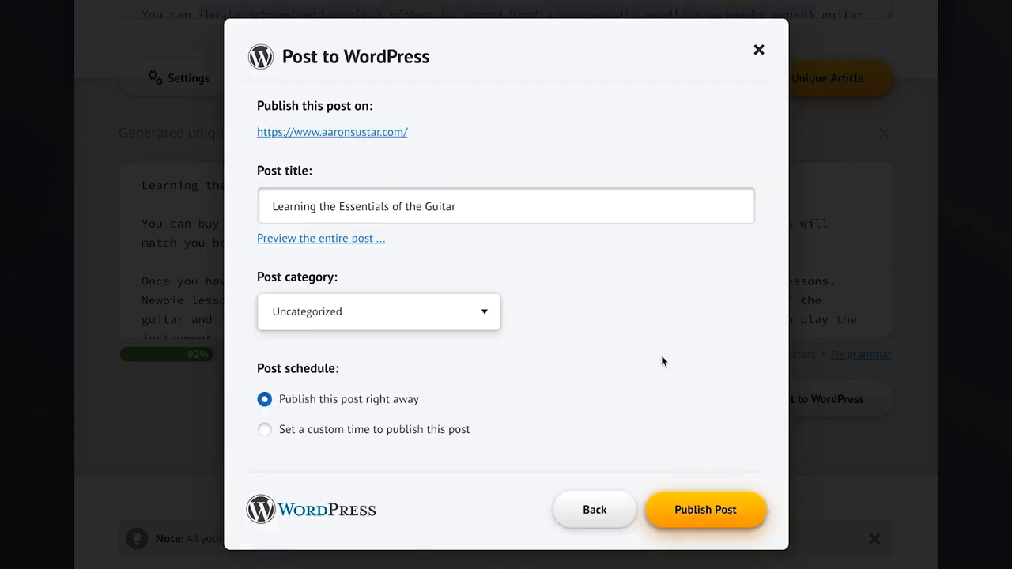
{"action": "left_click", "coordinate": [706, 509]}
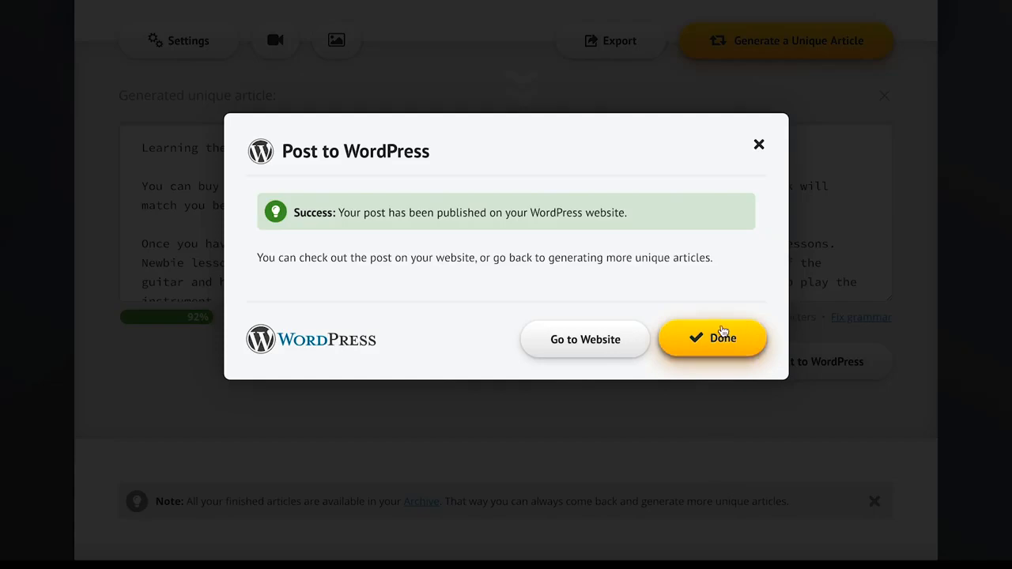
{"action": "left_click", "coordinate": [593, 339]}
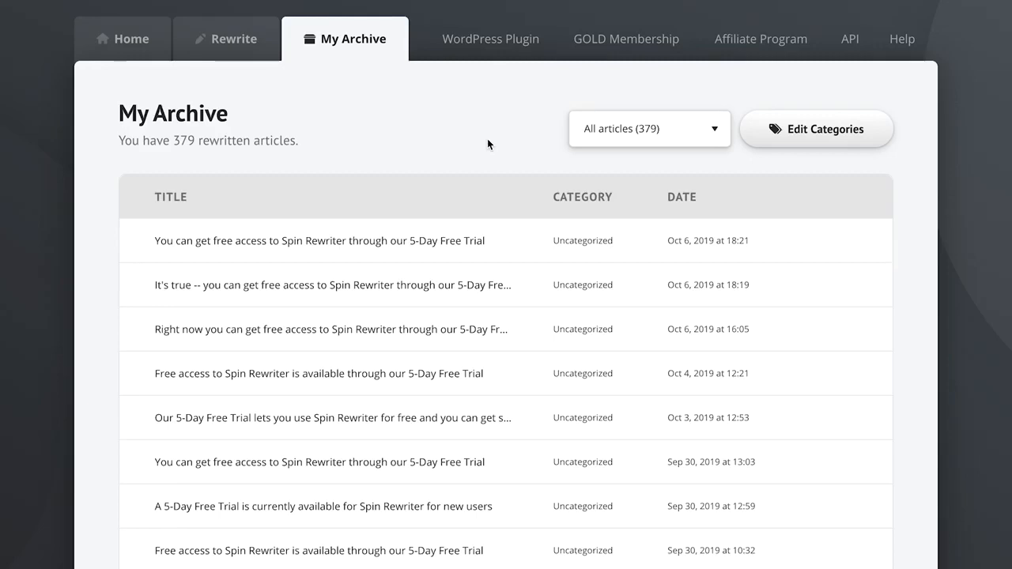
In My Archive, check the category filter options and select all the listed articles
{"action": "left_click", "coordinate": [641, 131]}
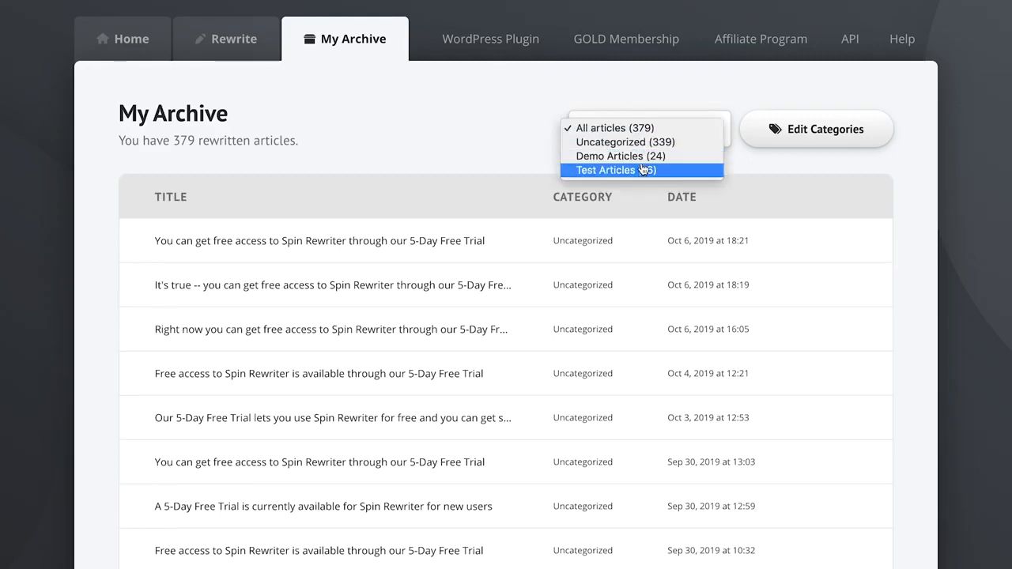
{"action": "left_click", "coordinate": [474, 139]}
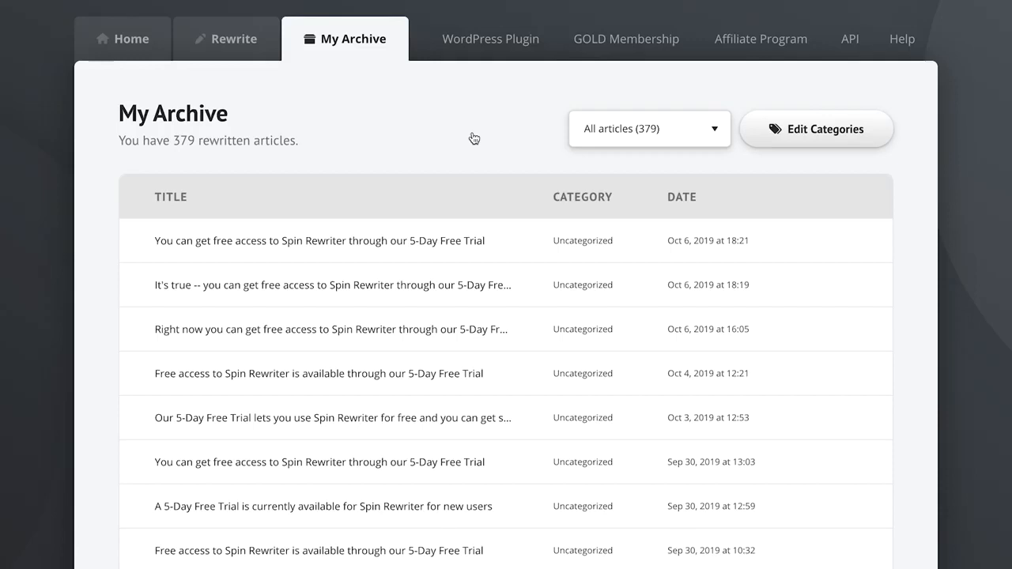
{"action": "left_click", "coordinate": [138, 196]}
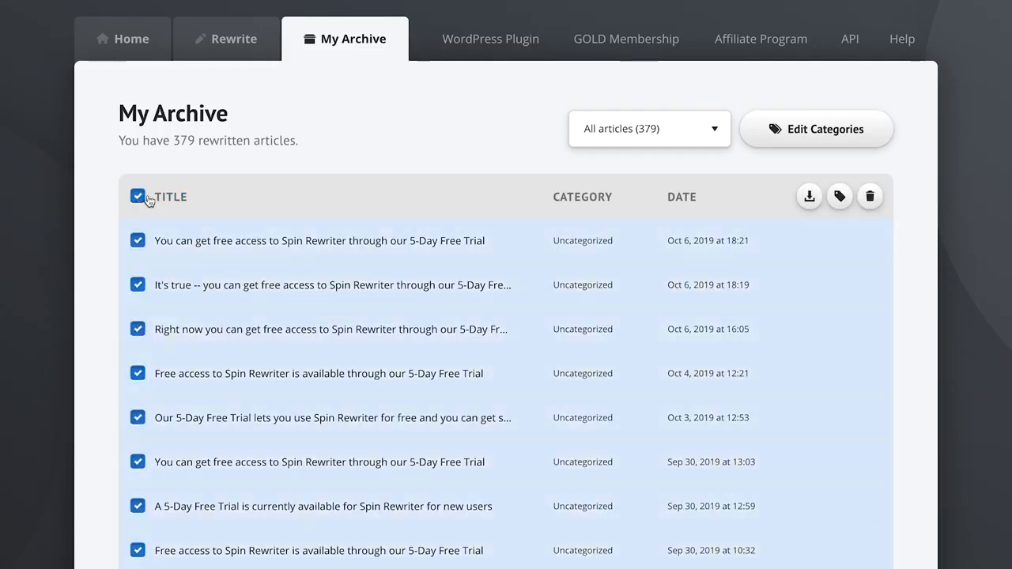